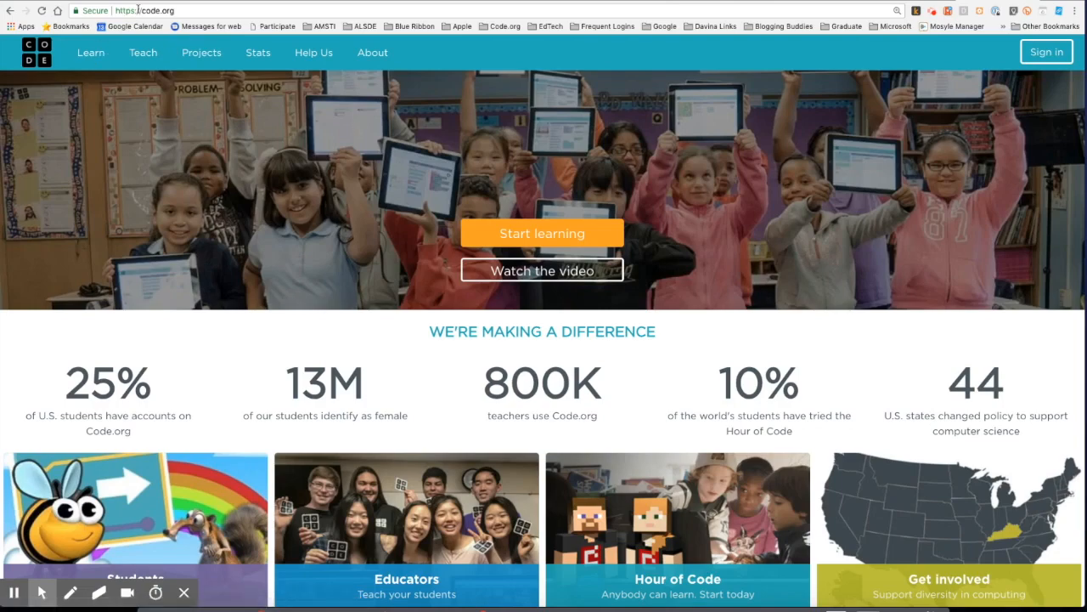
Sign in with the teacher account details and scroll through the My Dashboard section list
click(1053, 52)
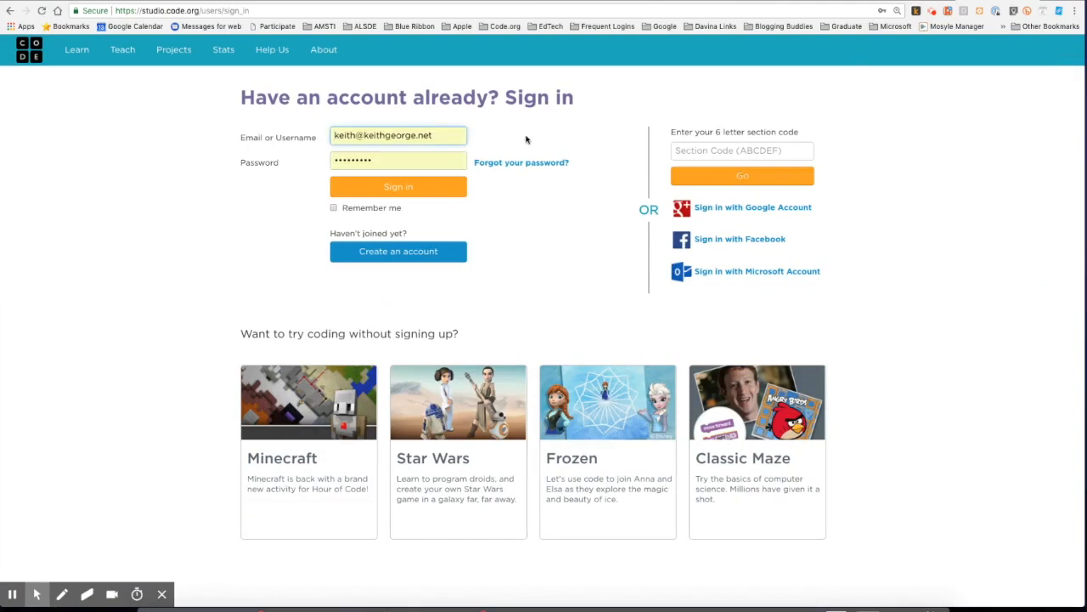
click(427, 187)
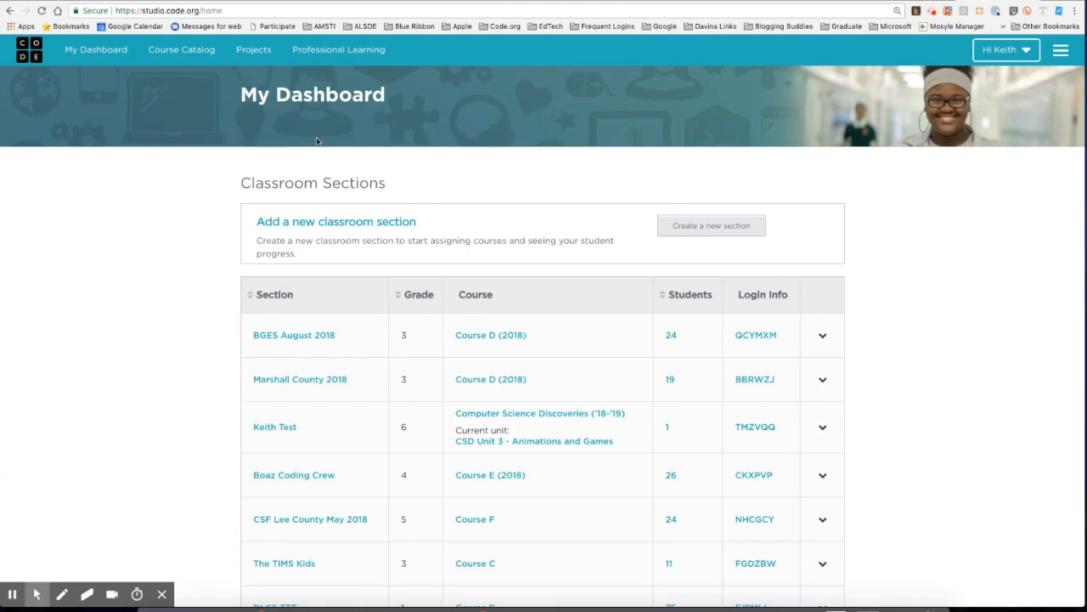
scroll(311, 418, down, 3)
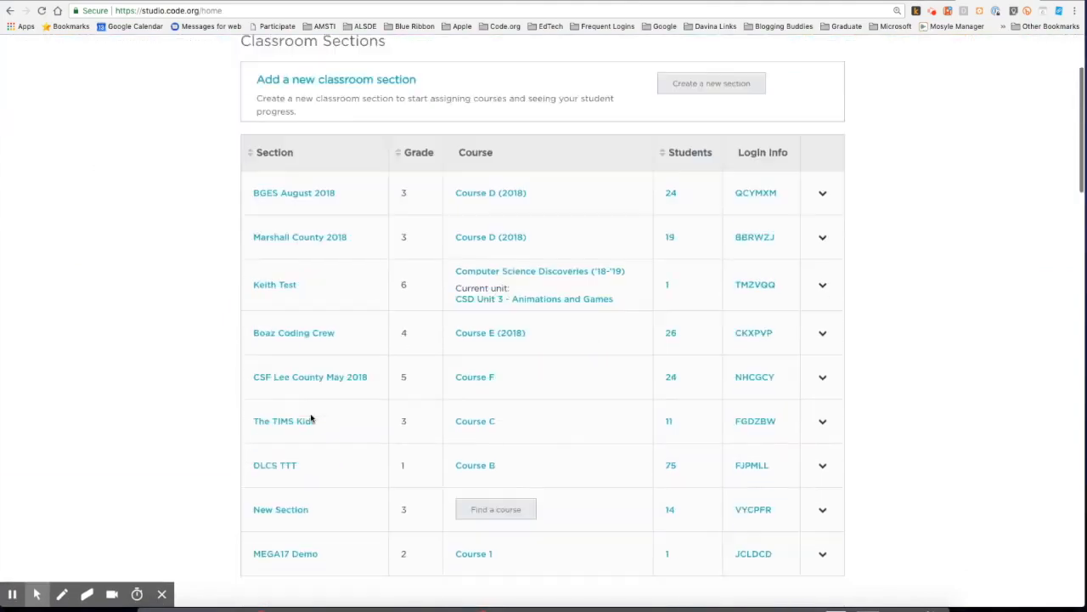
scroll(311, 417, up, 3)
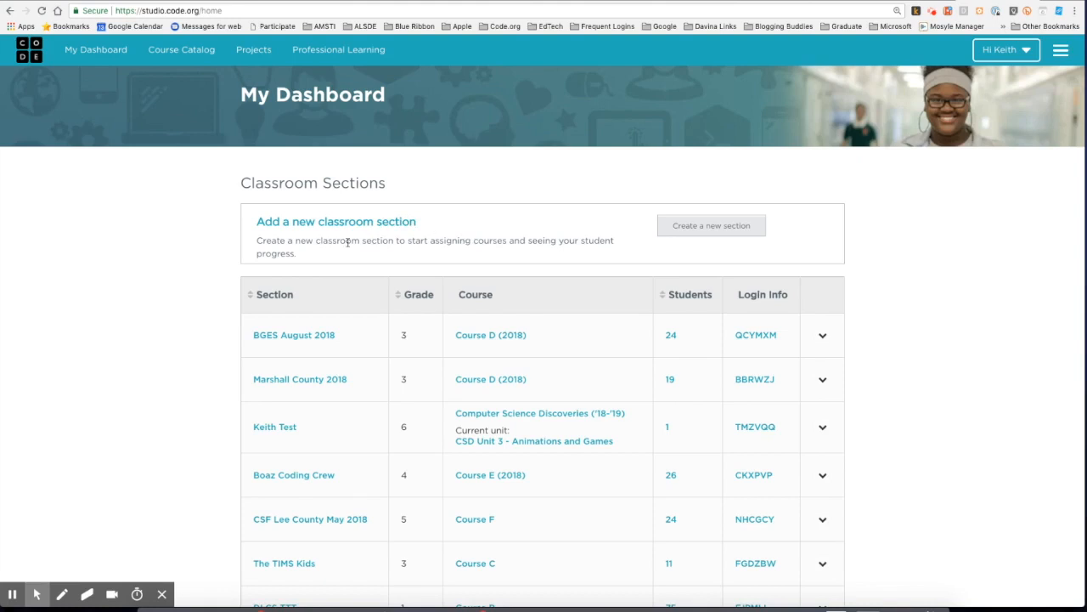
Start a new word-login section named 'Webinar Sample Period 1'
click(707, 229)
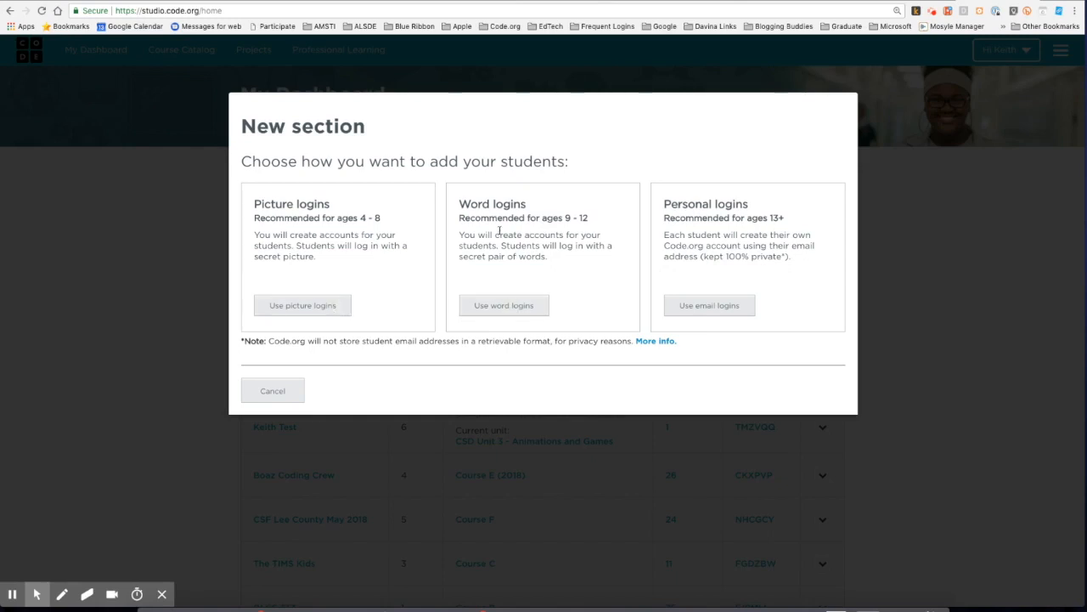
click(512, 306)
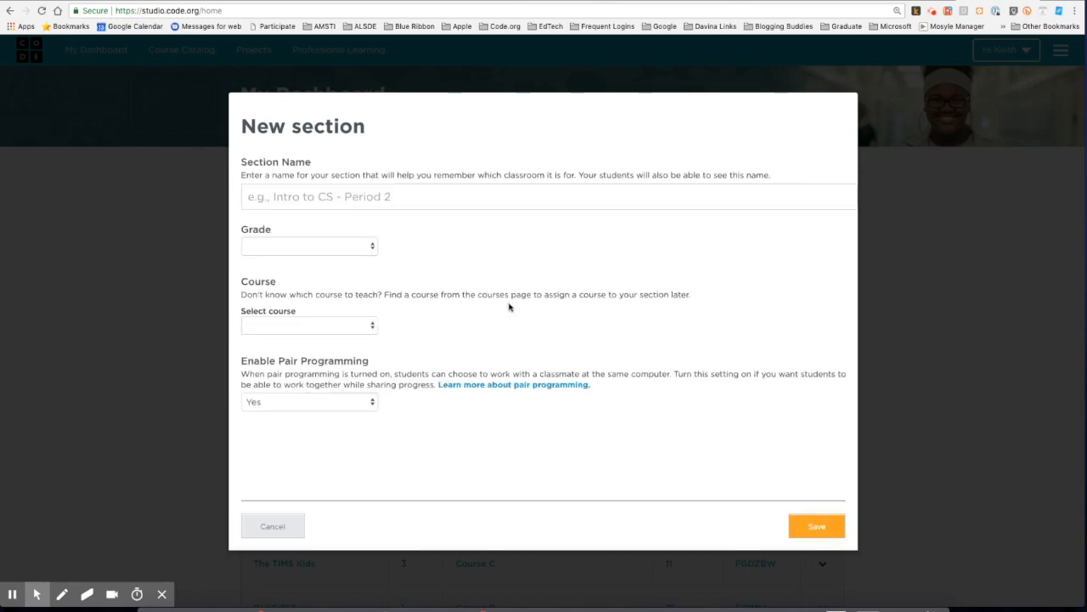
click(400, 195)
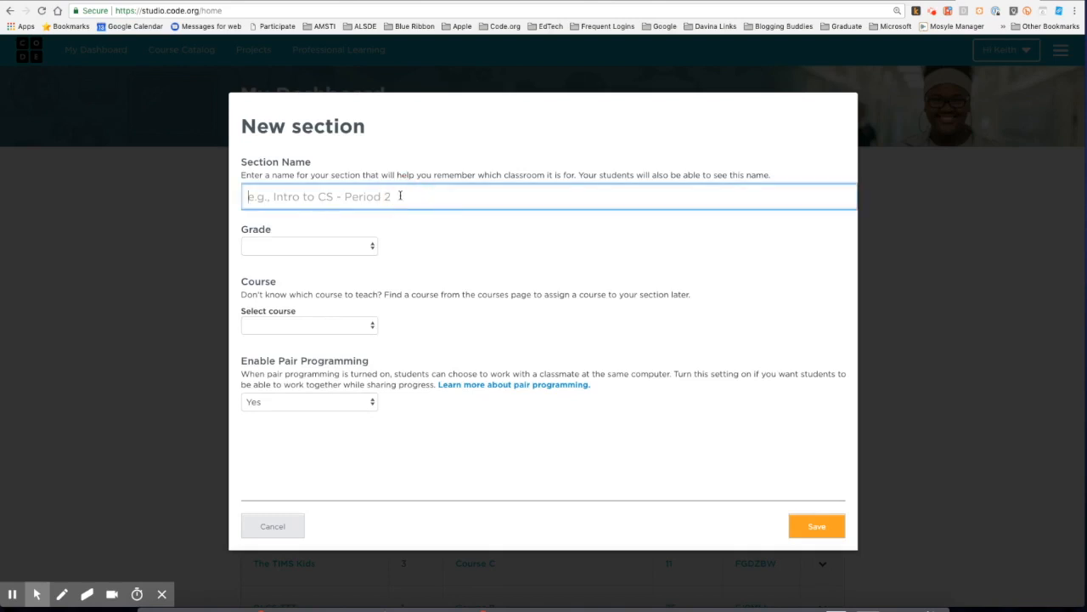
text(We)
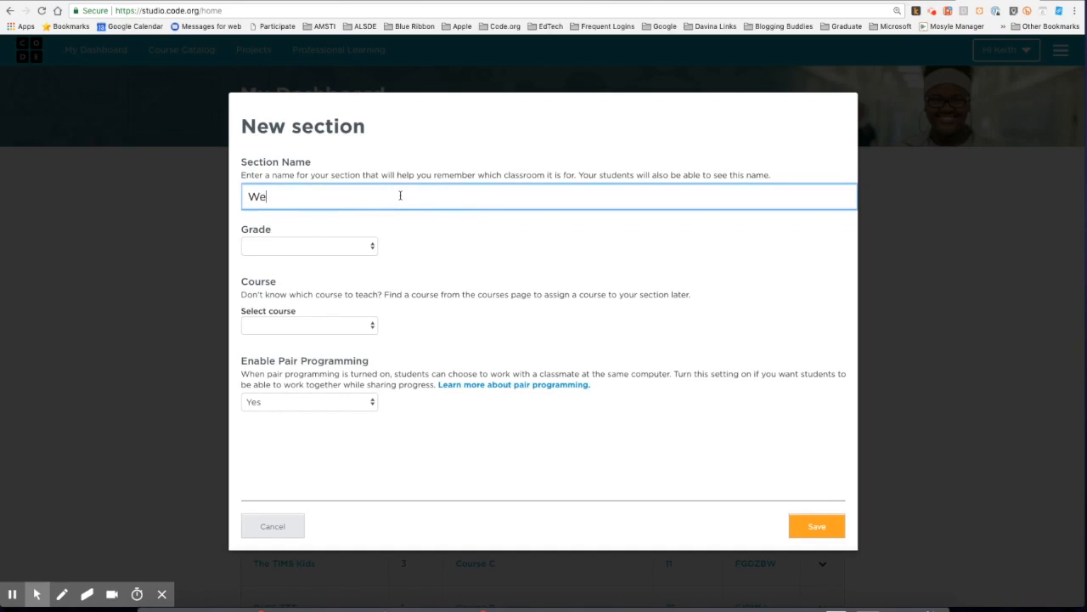
text(binar Sample Per)
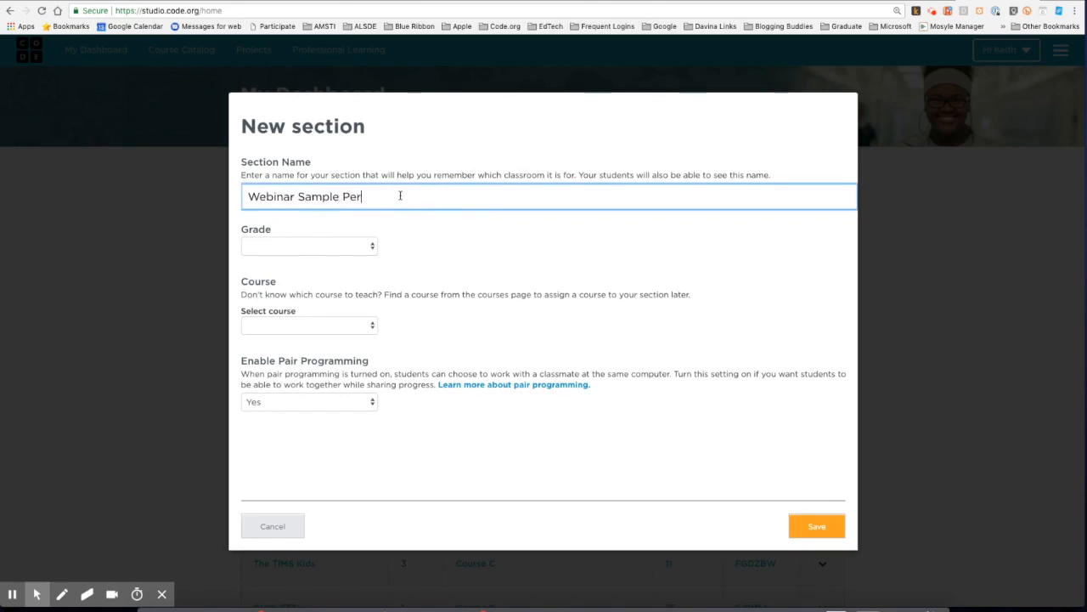
text(iod 1)
Set the section to grade 4 and Course E (2018), then save it
click(331, 246)
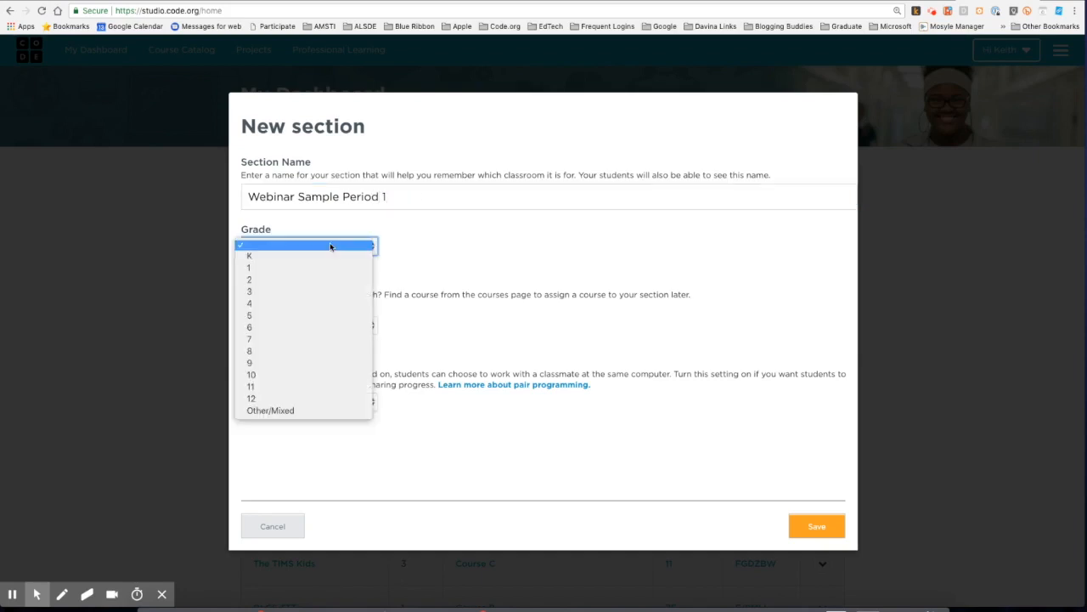
click(259, 304)
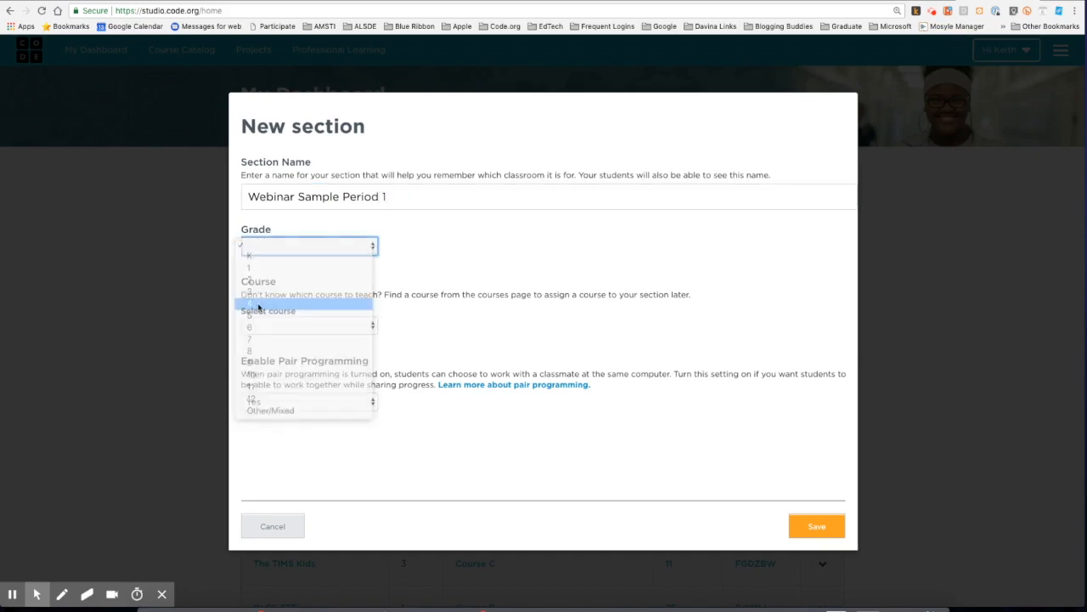
click(294, 327)
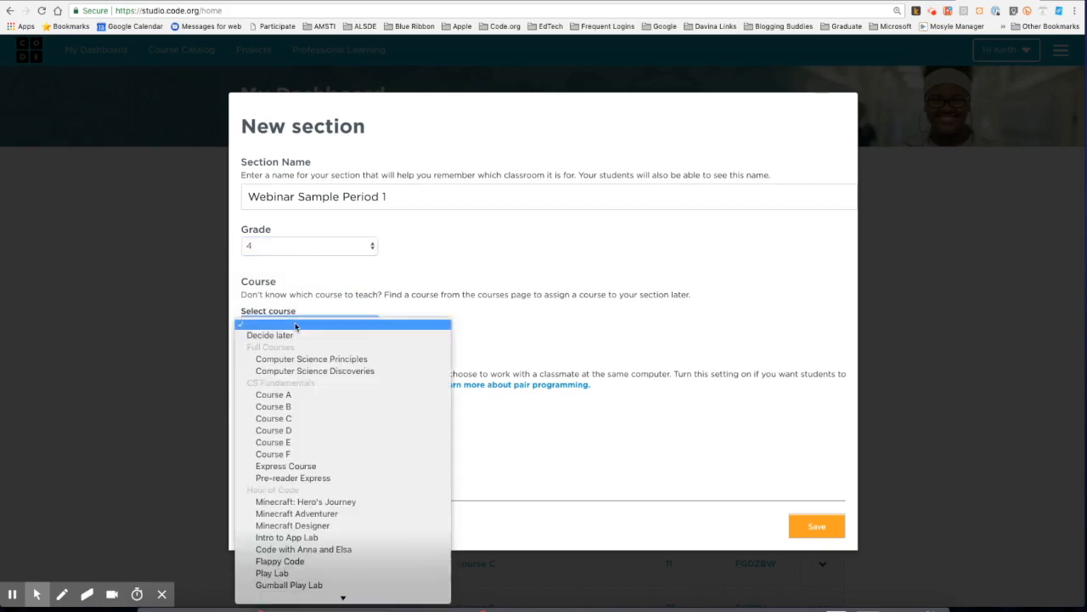
click(292, 443)
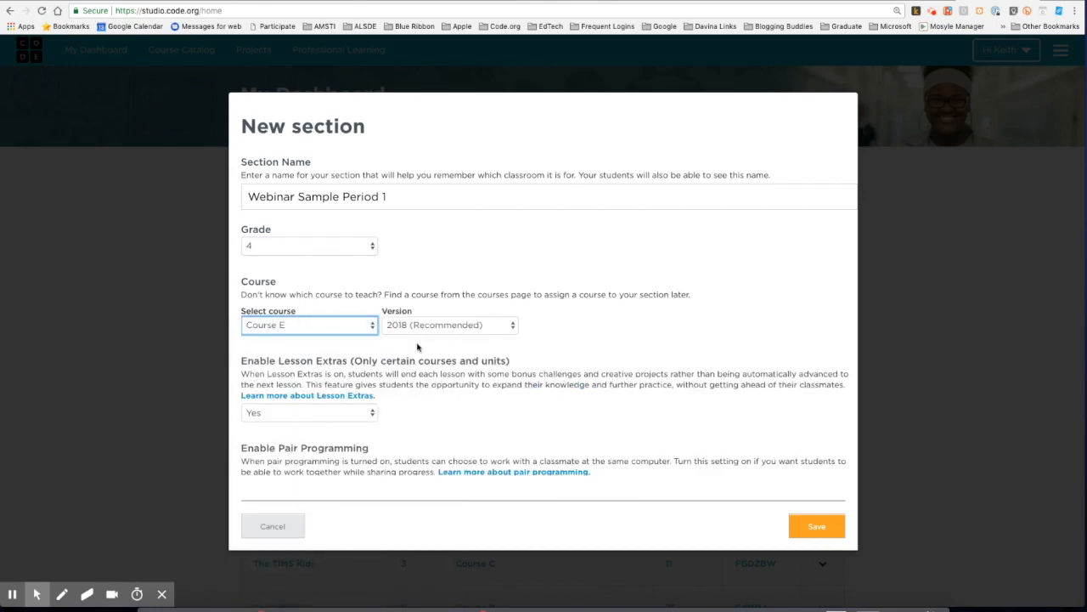
scroll(418, 344, down, 1)
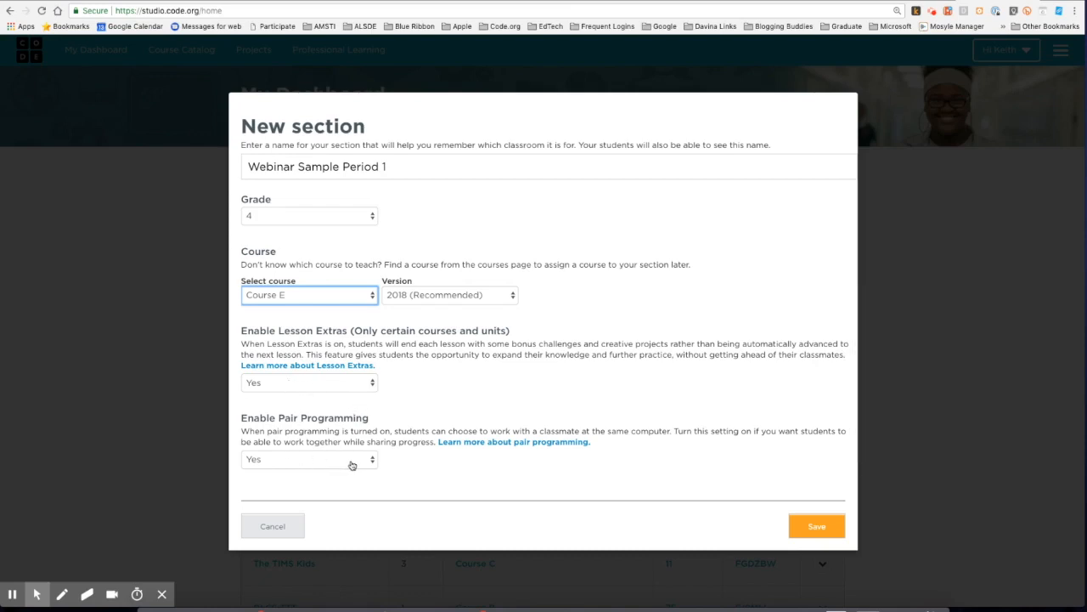
click(816, 527)
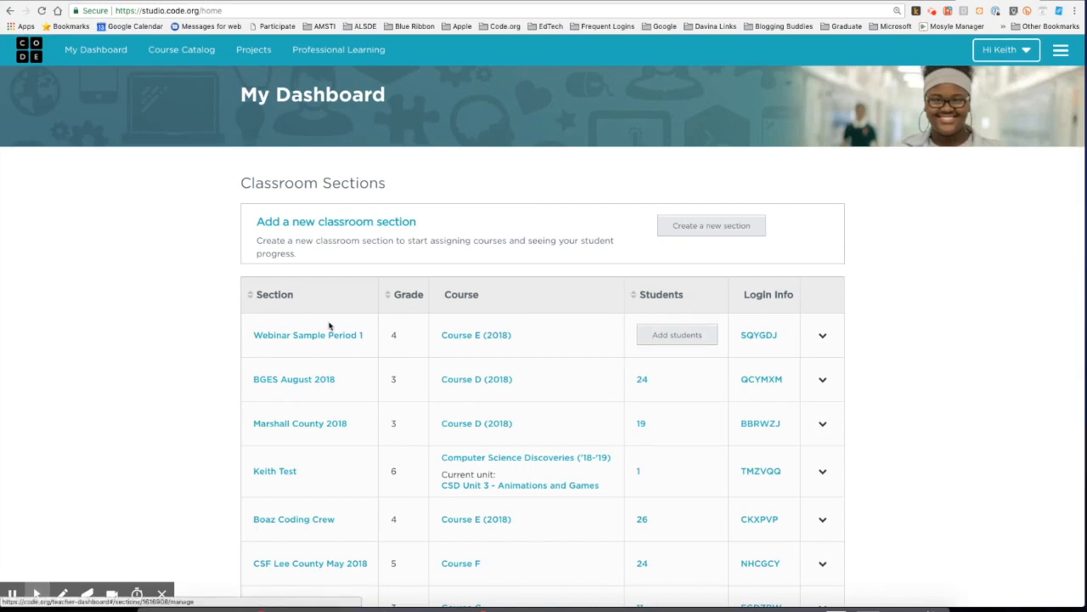
Preview the Course E (2018) overview, then open the Webinar Sample Period 1 section page
click(470, 337)
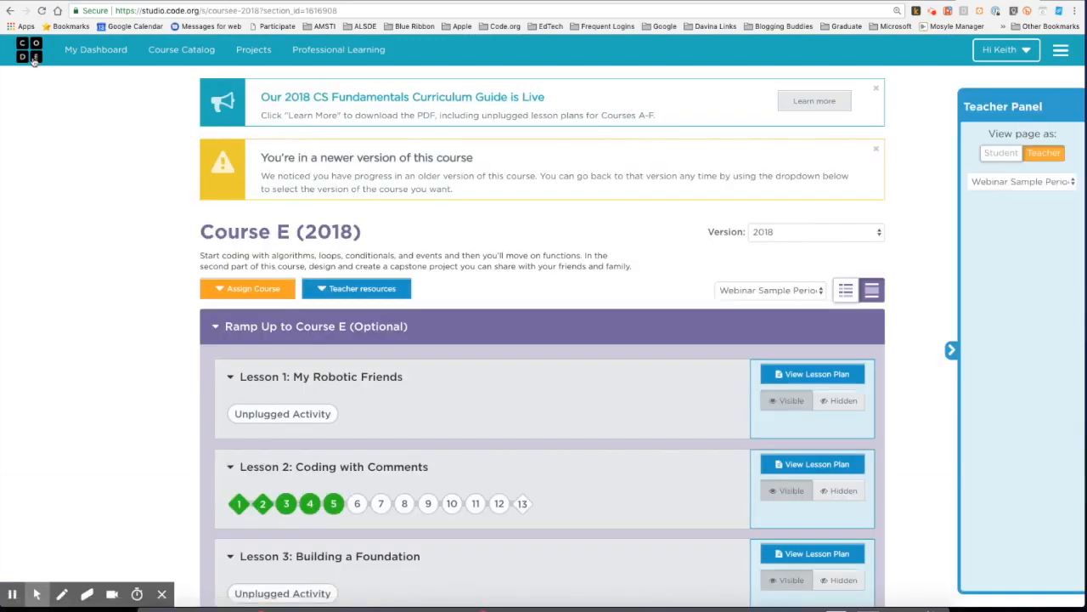
click(8, 11)
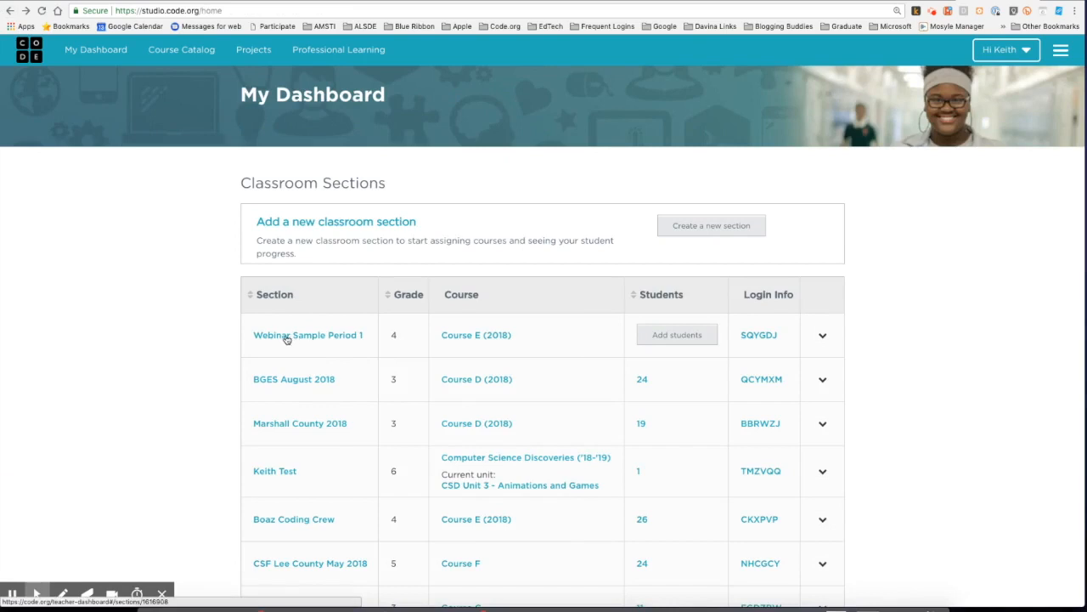
click(287, 338)
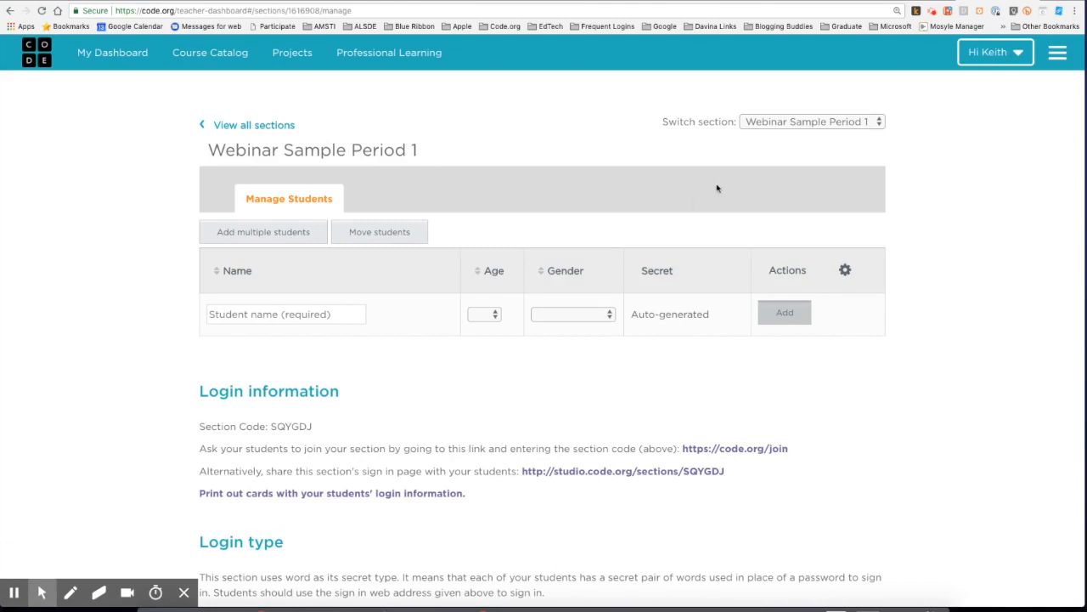
click(790, 124)
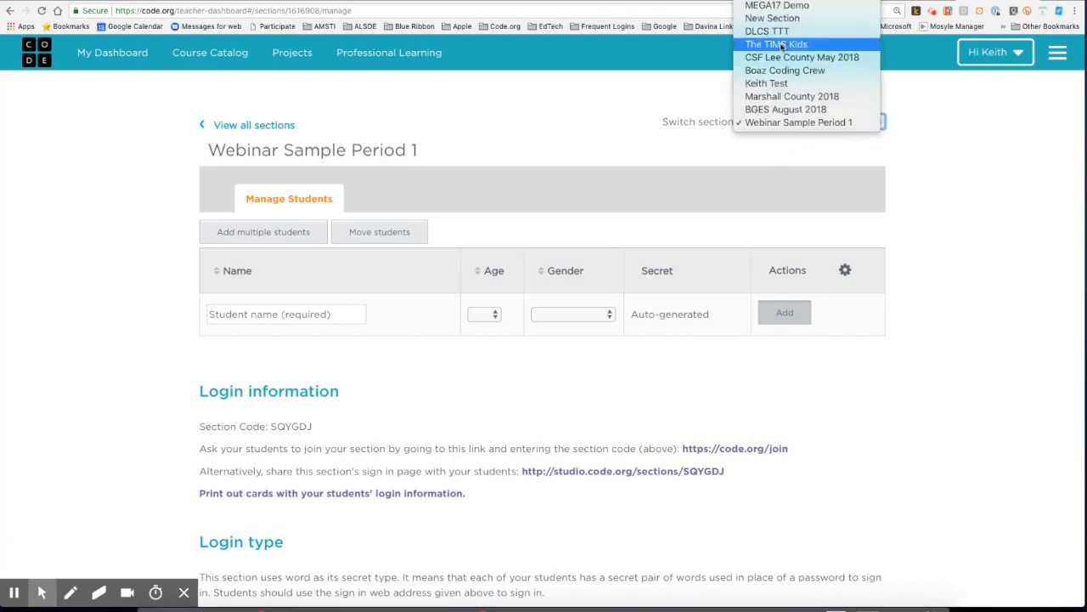
click(703, 148)
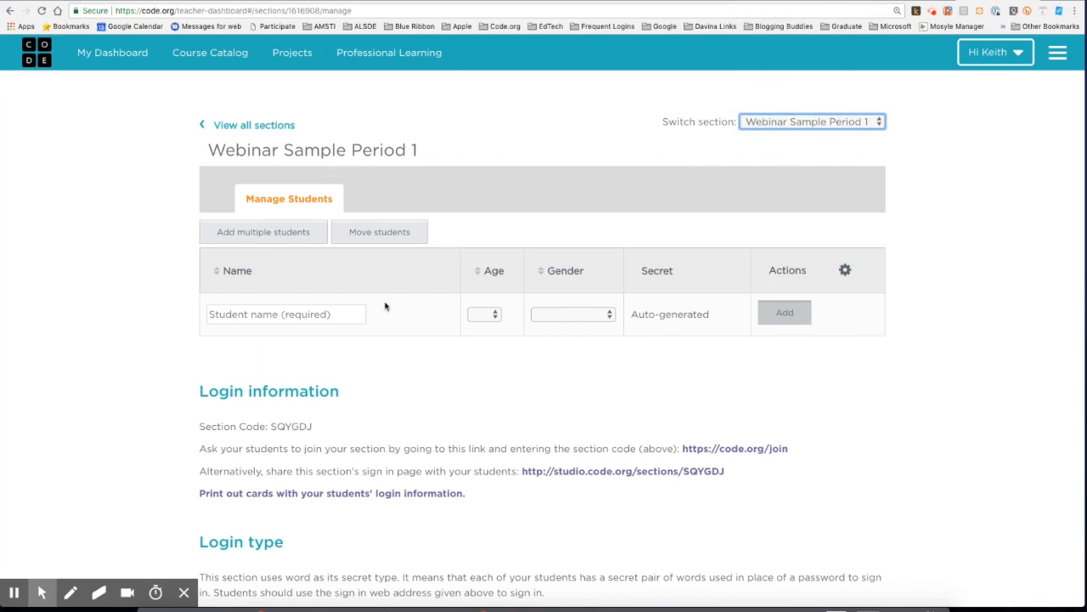
drag(271, 426, 339, 428)
click(341, 428)
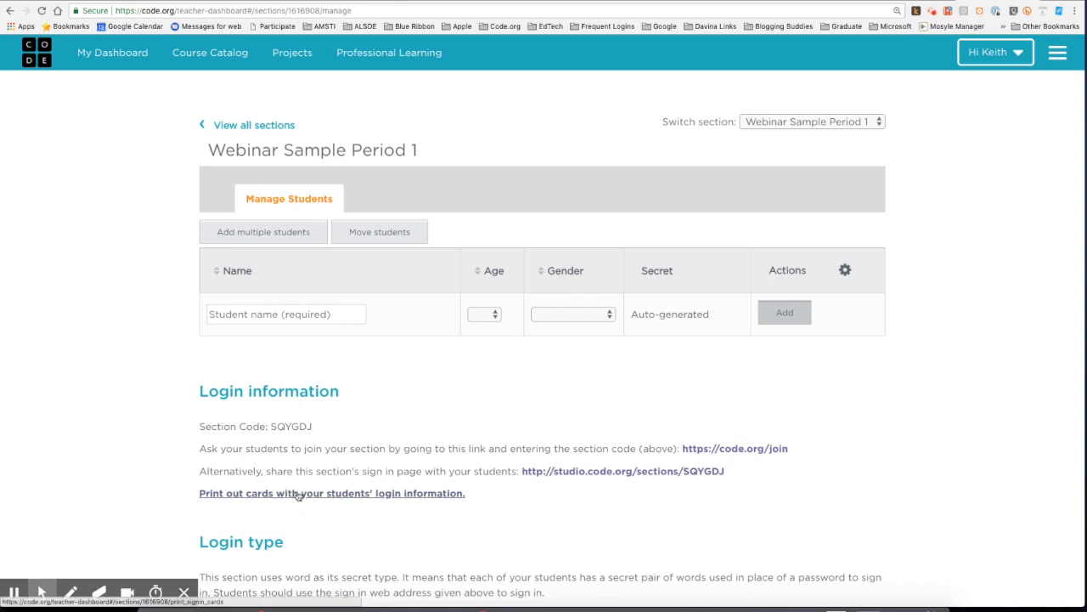
scroll(413, 459, down, 1)
scroll(414, 459, down, 3)
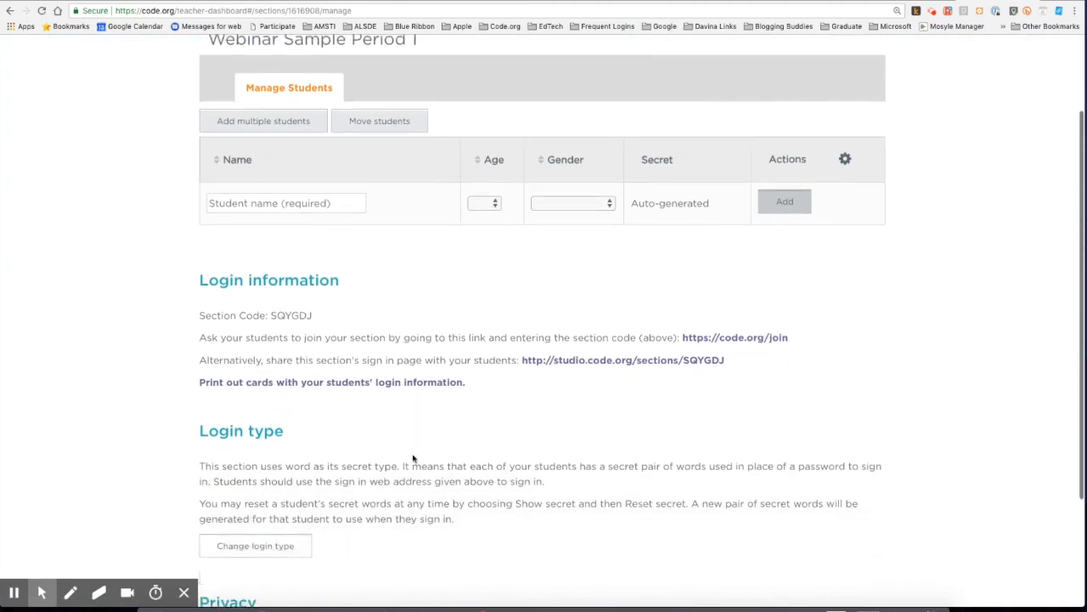
scroll(414, 454, down, 1)
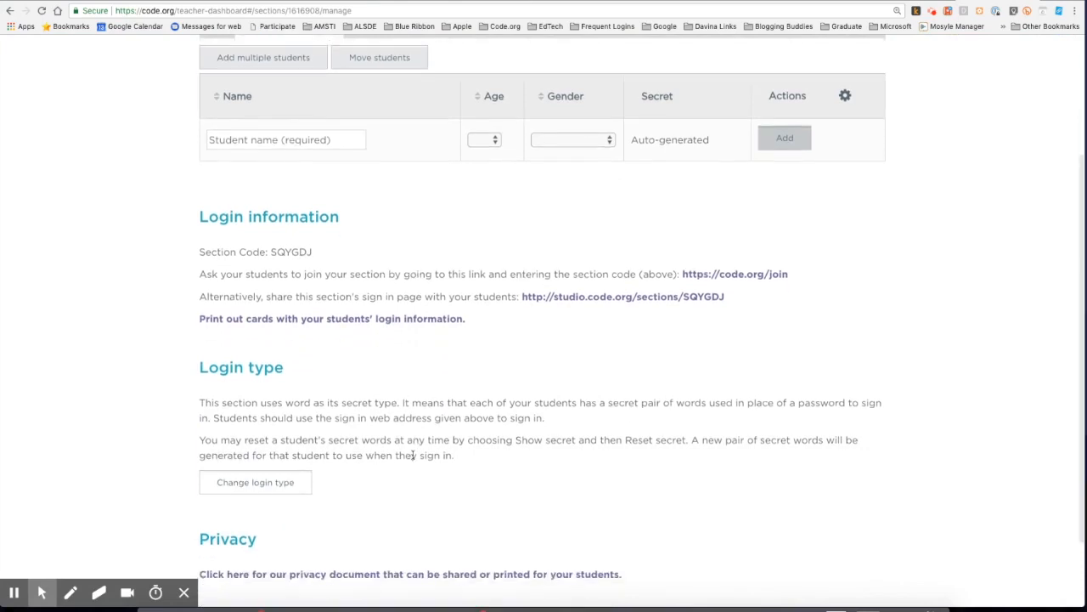
scroll(413, 455, up, 4)
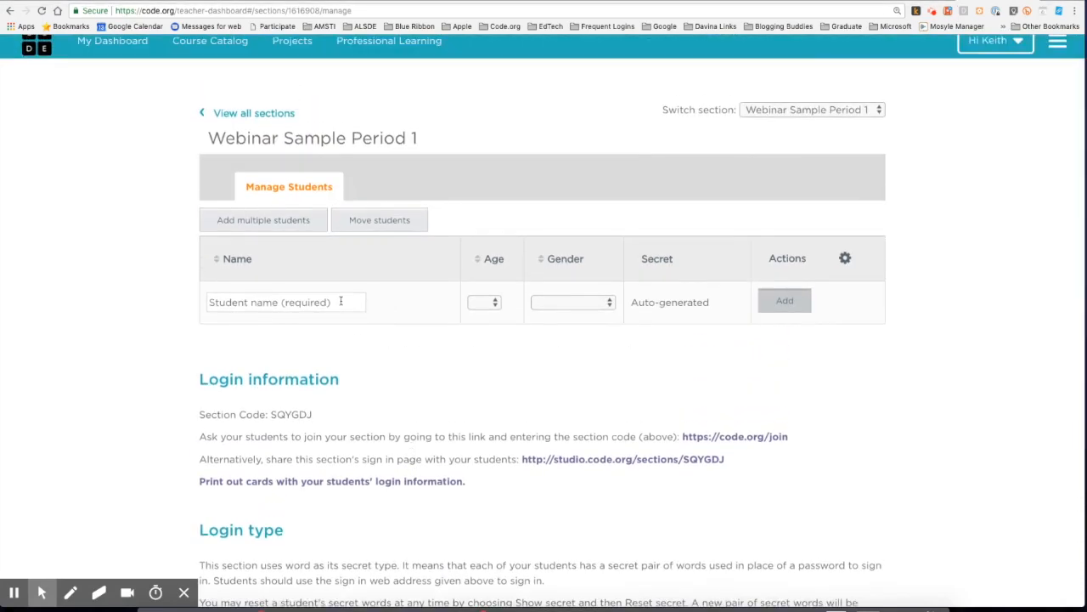
Enter the new student's name, set age 12 and gender Male, and add them
click(236, 304)
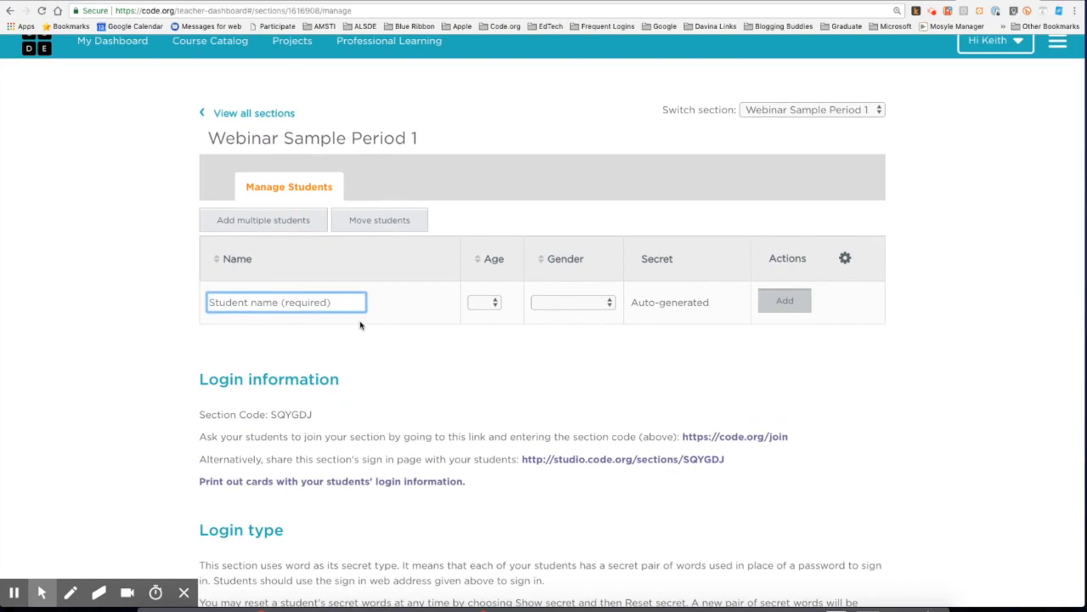
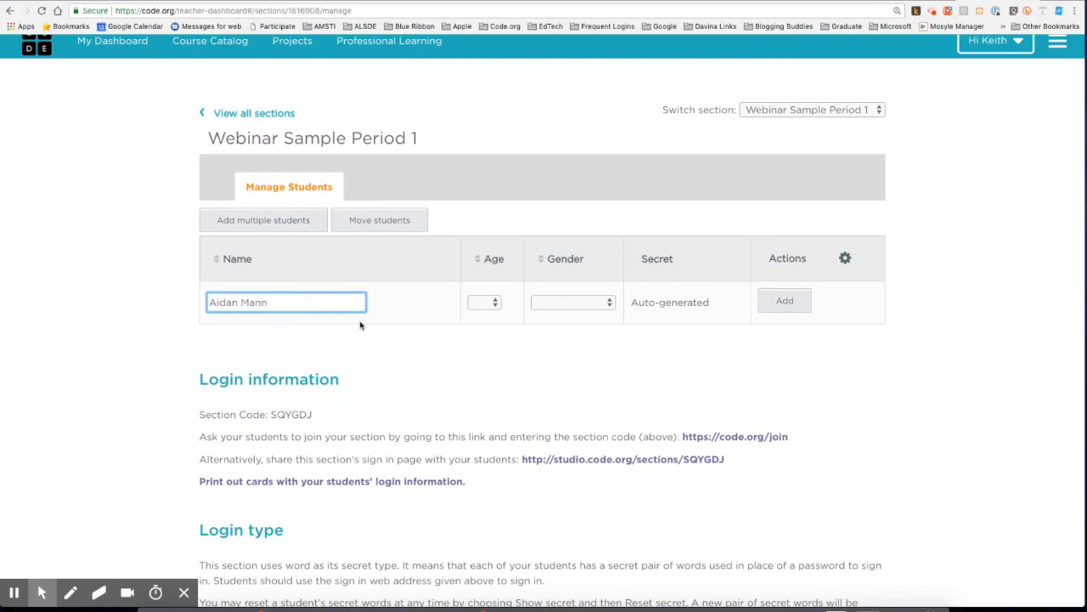
click(486, 304)
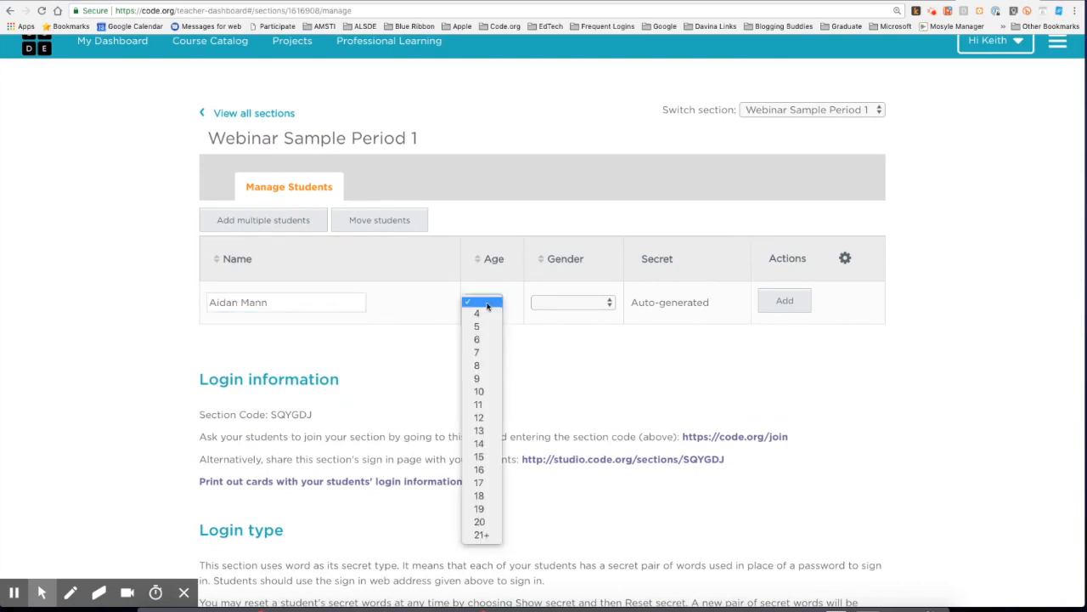
click(481, 418)
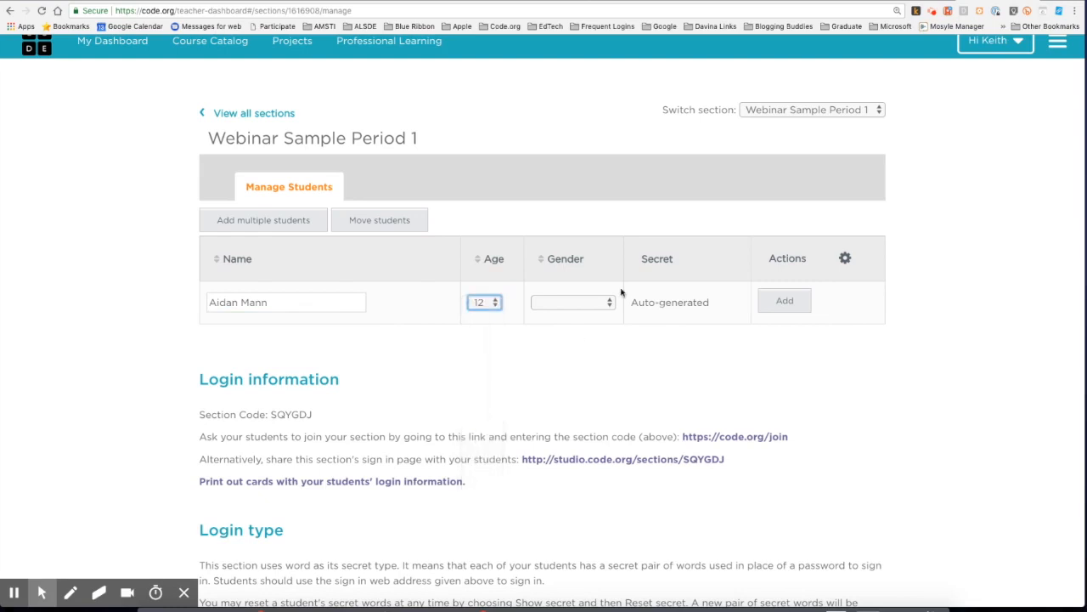
click(581, 304)
click(561, 314)
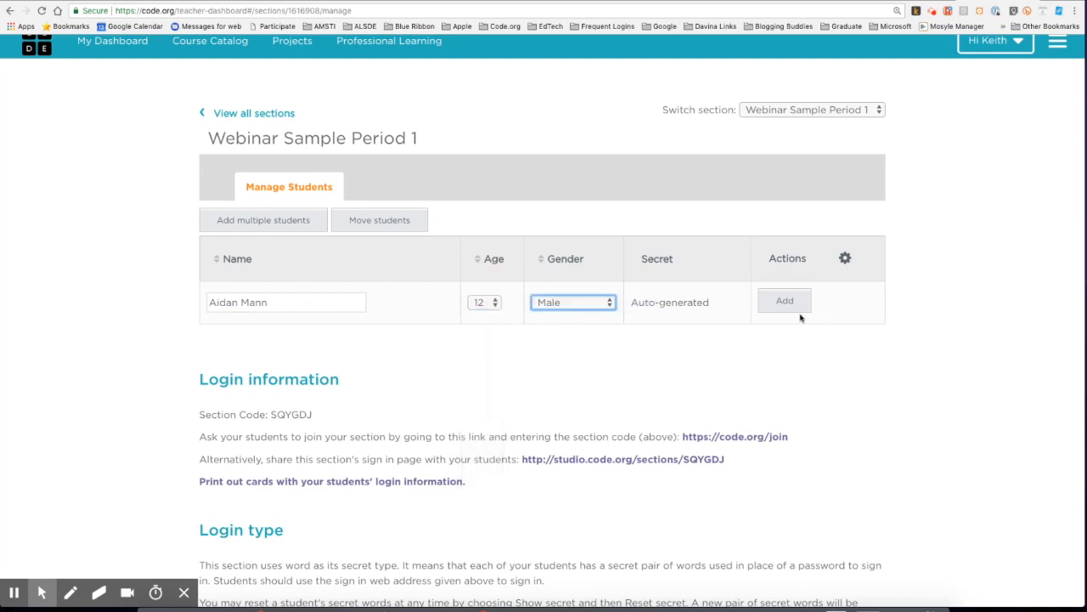
click(785, 302)
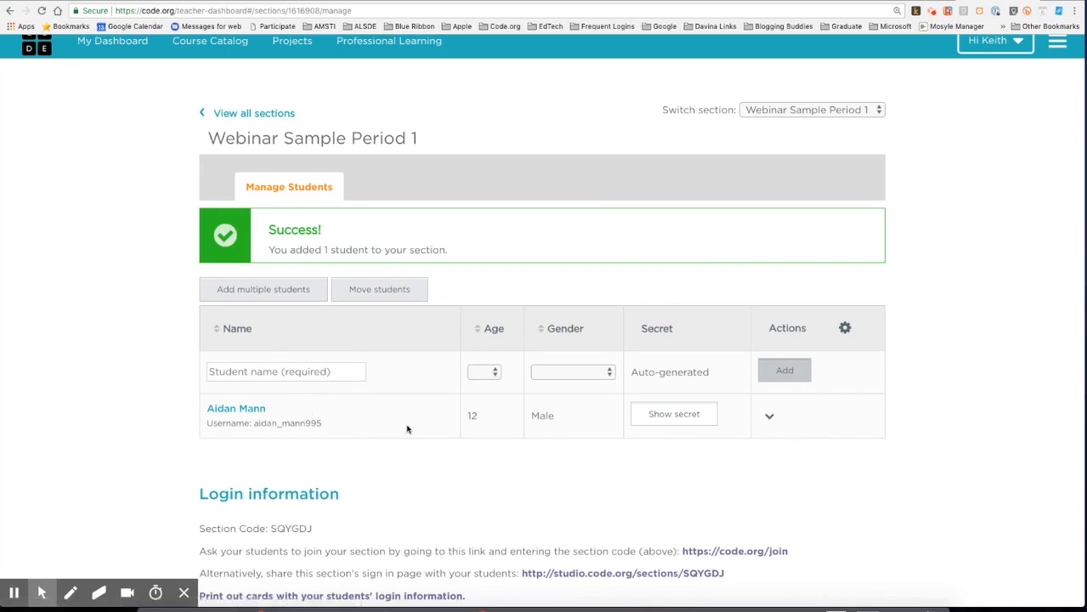
Reveal the student's secret words, reset them twice, then hide them again
drag(253, 423, 321, 425)
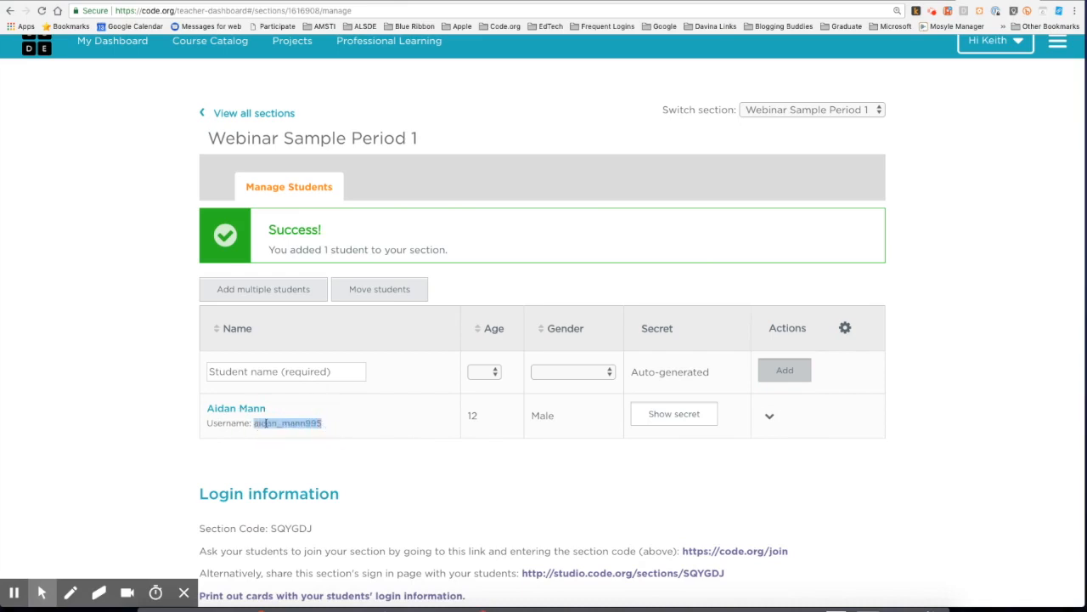
click(678, 416)
drag(632, 408, 688, 410)
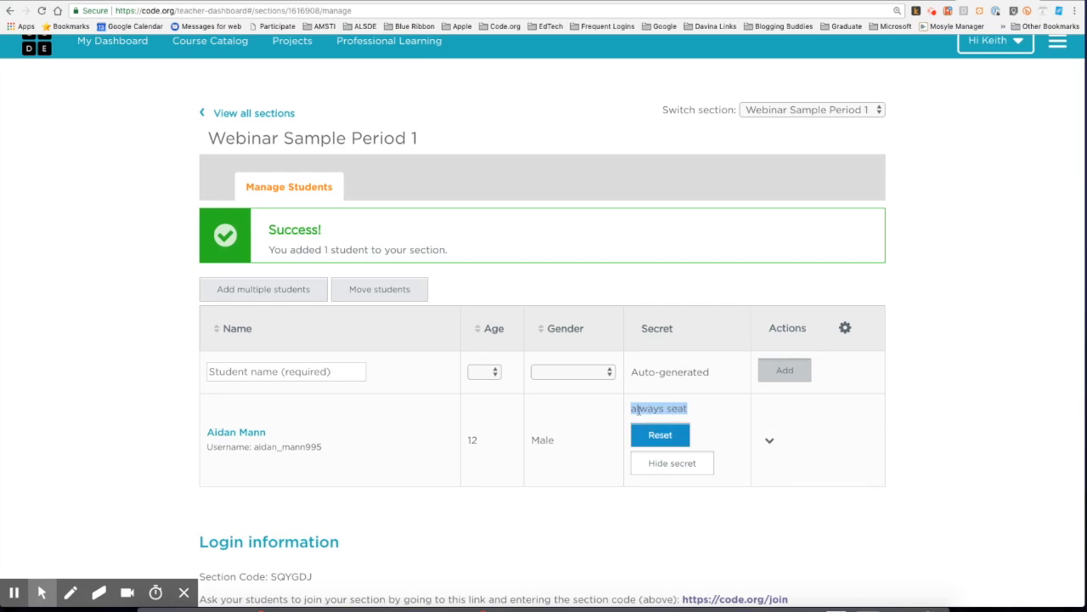
click(654, 438)
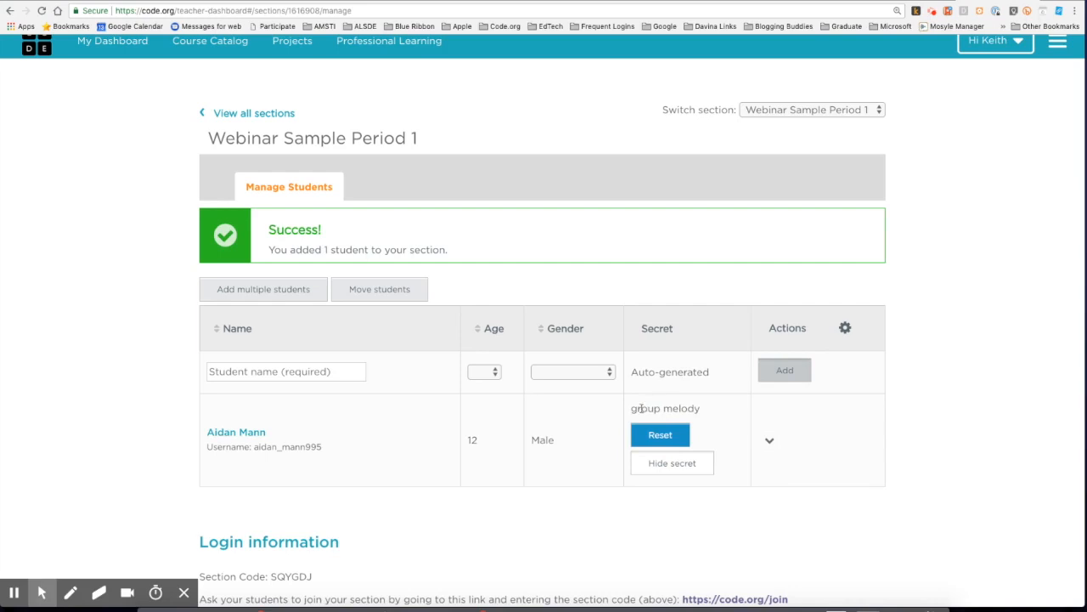
click(656, 436)
click(687, 466)
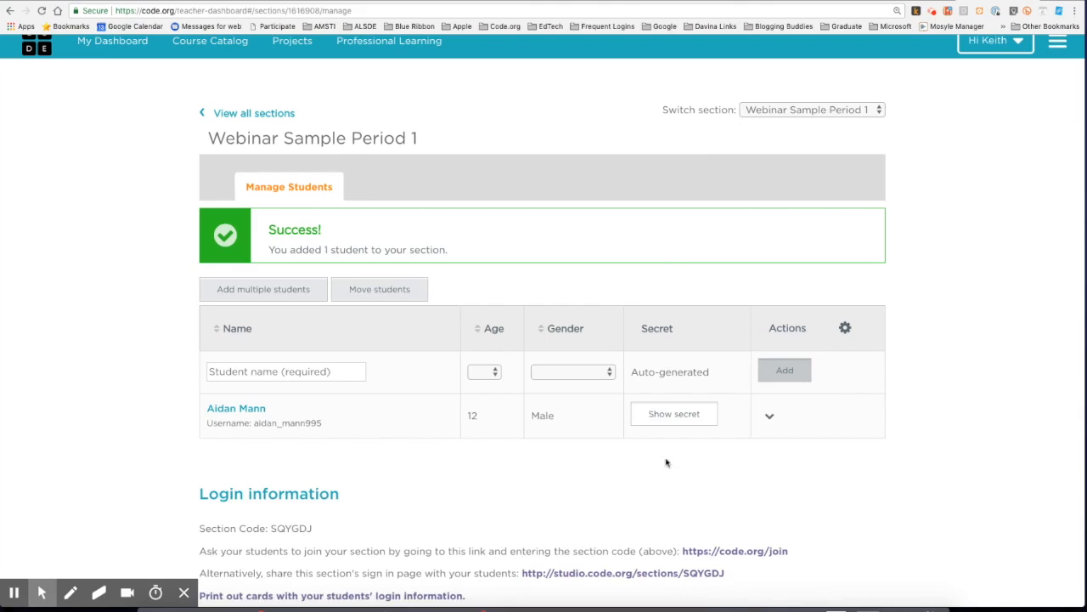
Edit the student's row to insert a middle initial before the surname, and save
click(769, 418)
click(747, 453)
click(278, 426)
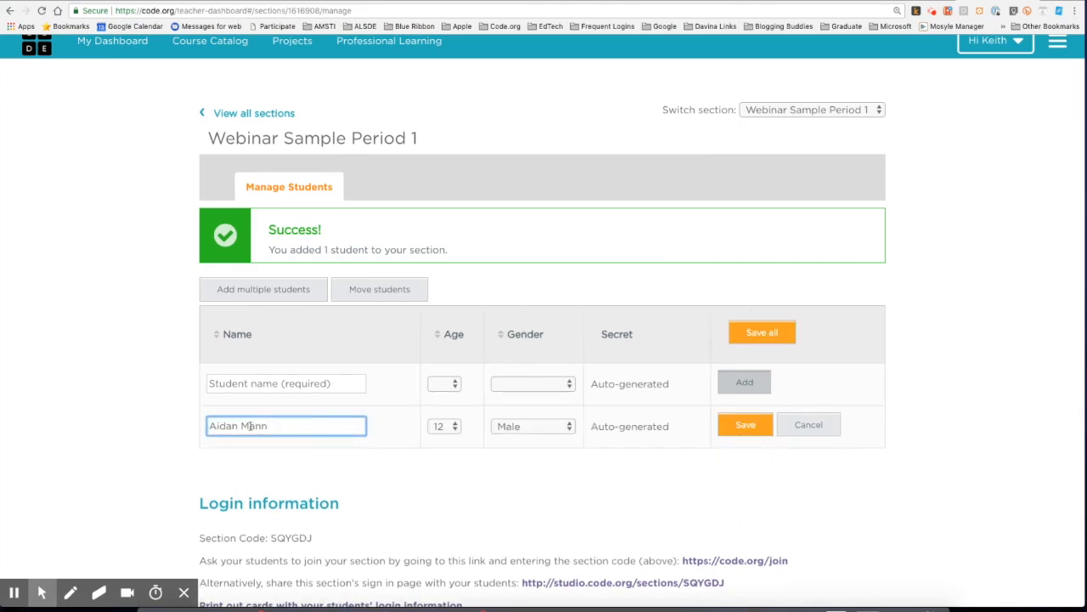
click(241, 426)
text(J.)
click(744, 427)
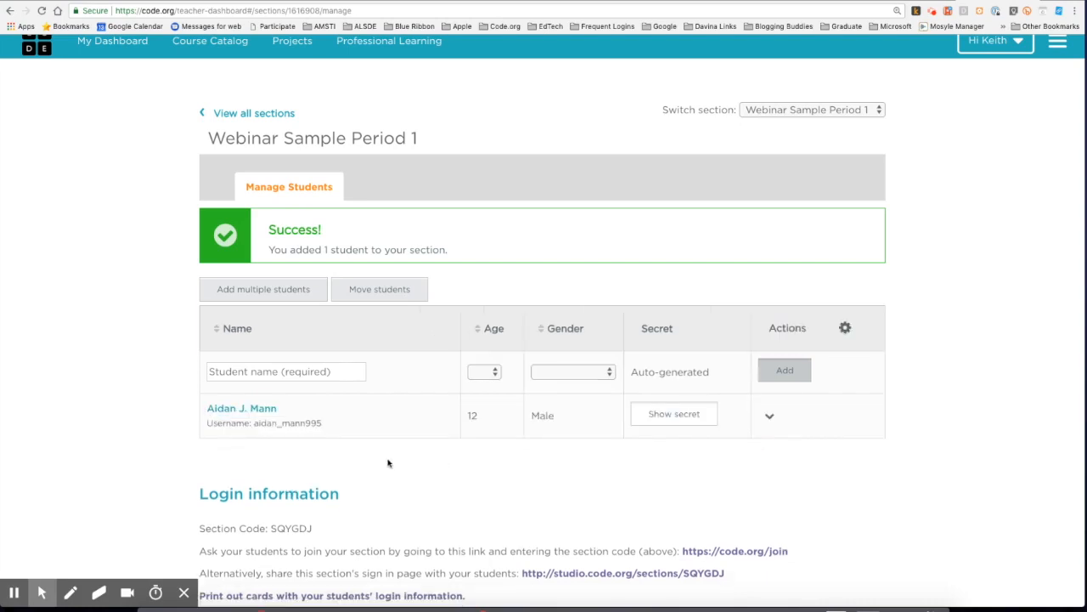
Bulk-add three students by entering their names, one per line
click(256, 289)
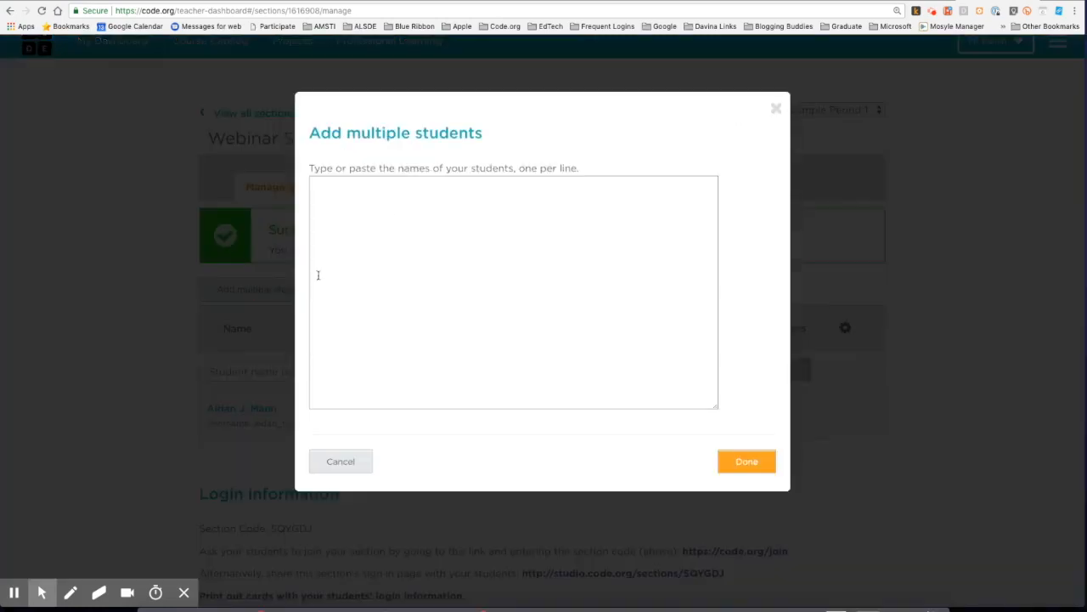
click(390, 192)
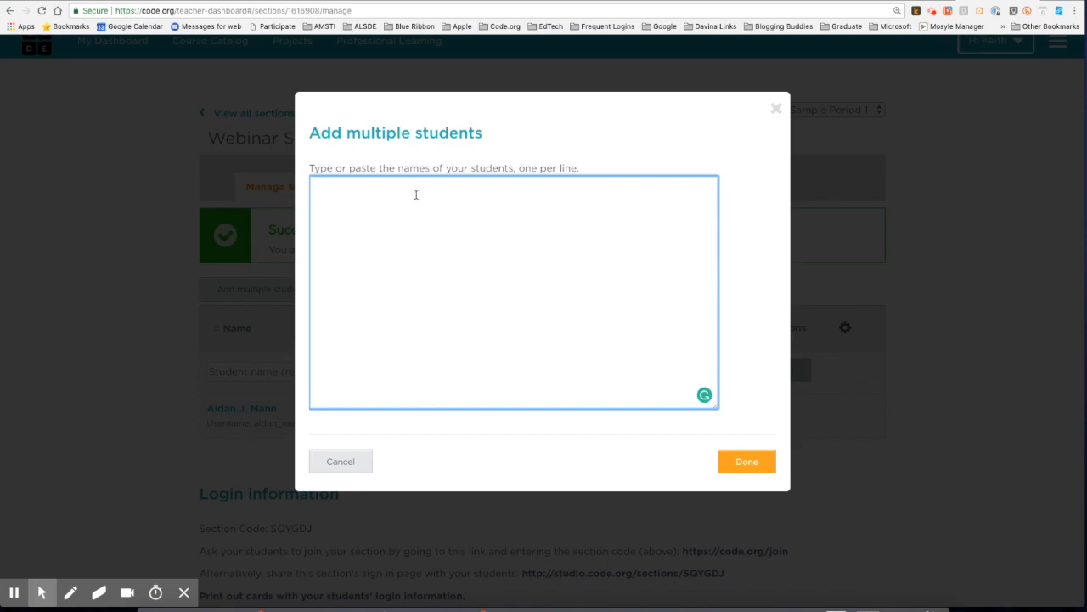
text(Smith )
text(George)
text( Wa)
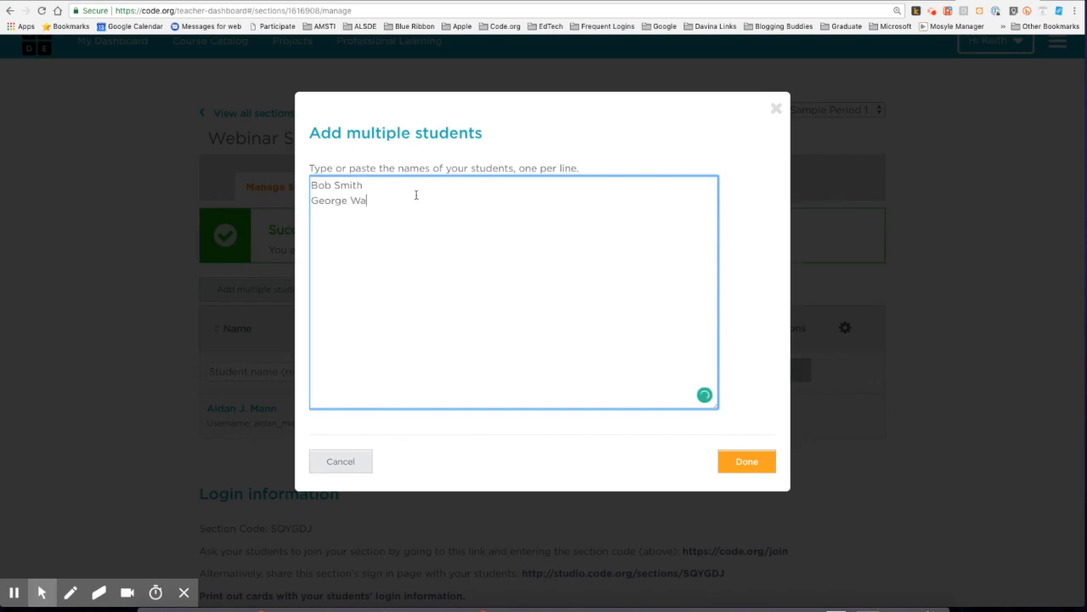
text(shington )
text(Ben Franklin)
click(747, 461)
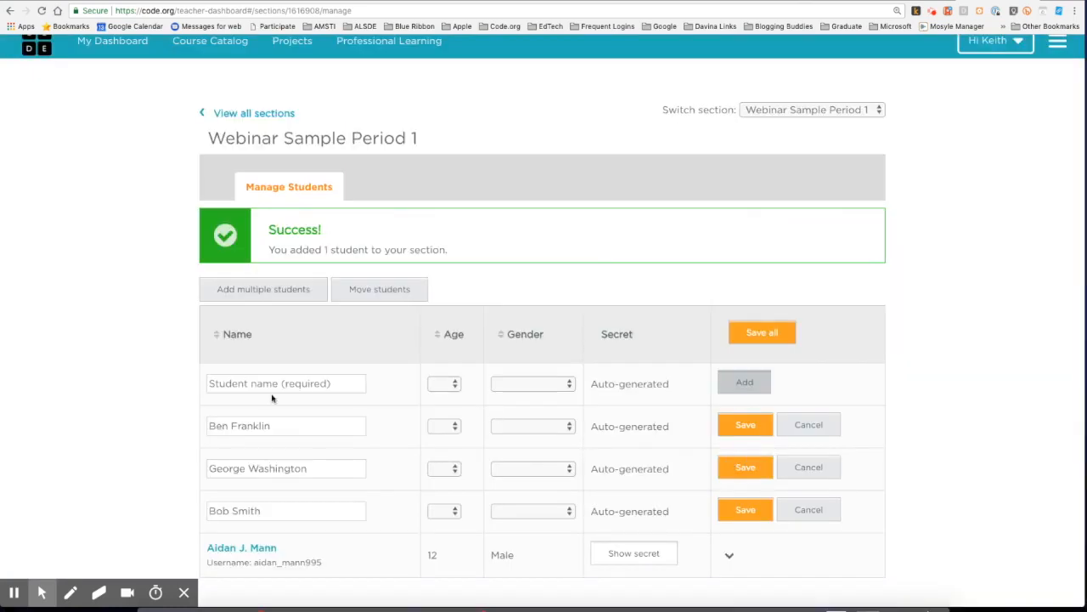
Save each of the newly added pending student rows
scroll(271, 395, down, 2)
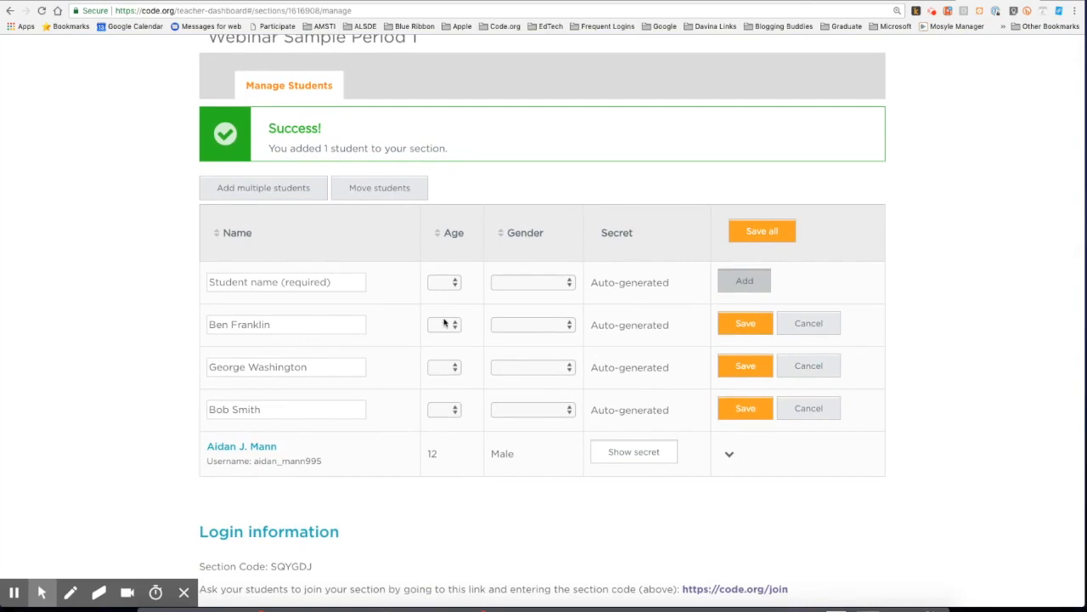
click(747, 327)
click(745, 365)
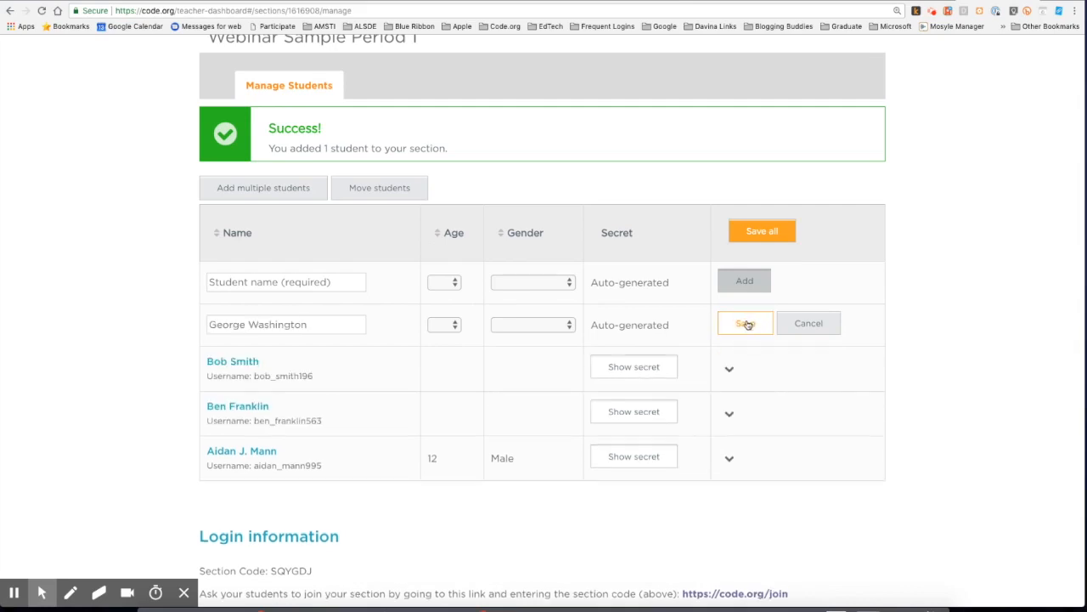
click(746, 325)
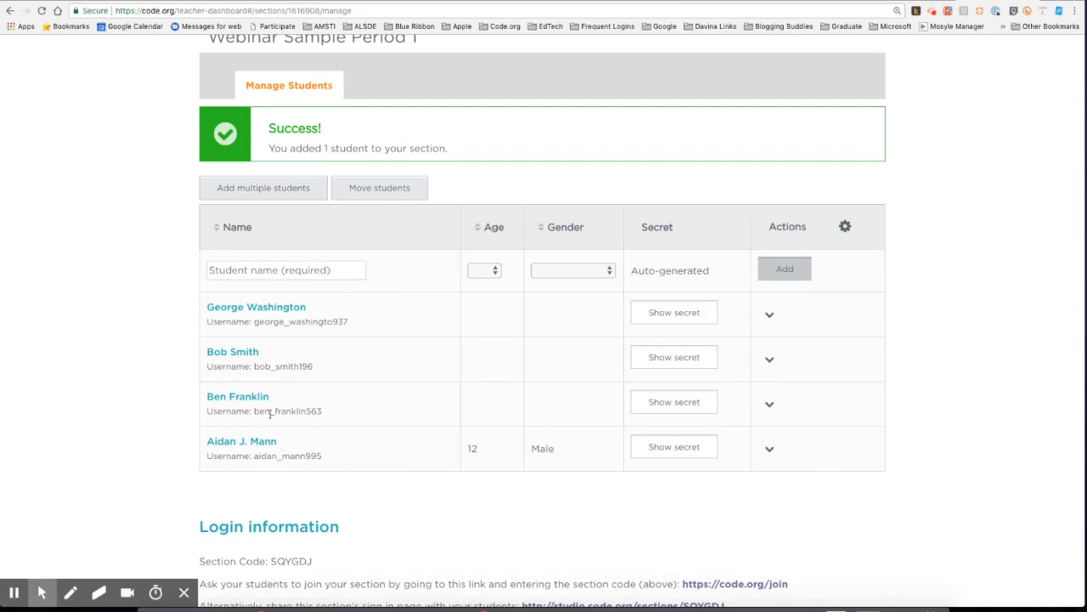
Reset the second student's secret words and hide them again
click(672, 364)
click(658, 383)
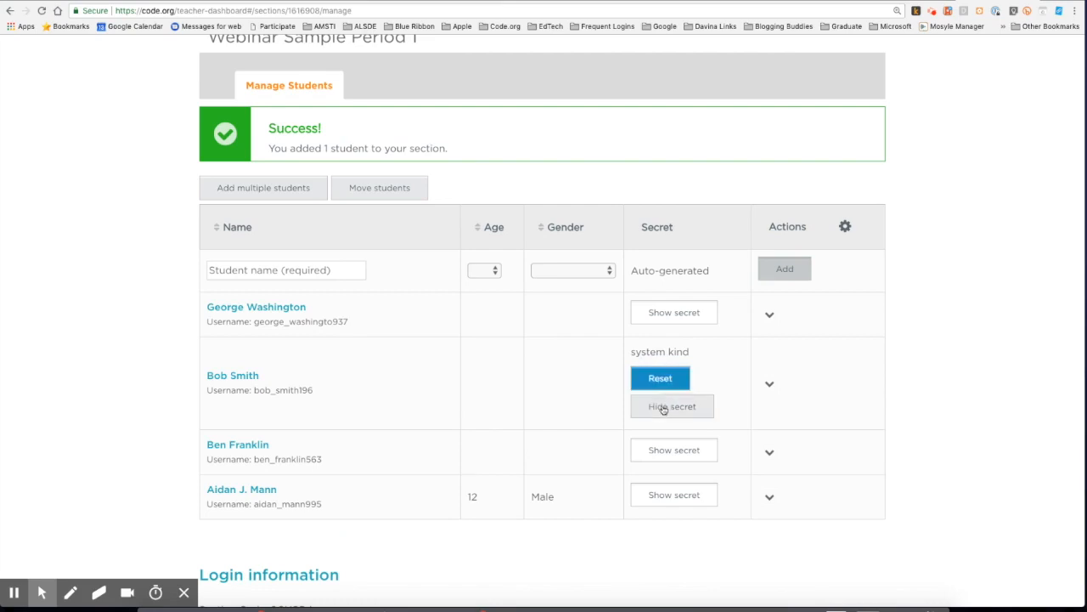
click(661, 407)
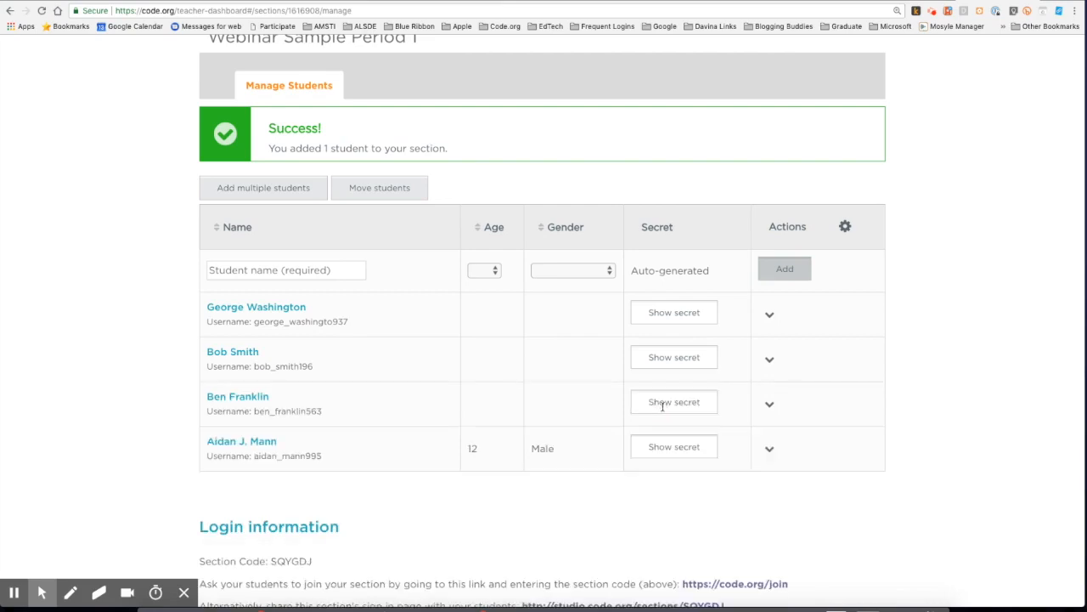
Move the second student from this section into MEGA17 Demo
click(378, 189)
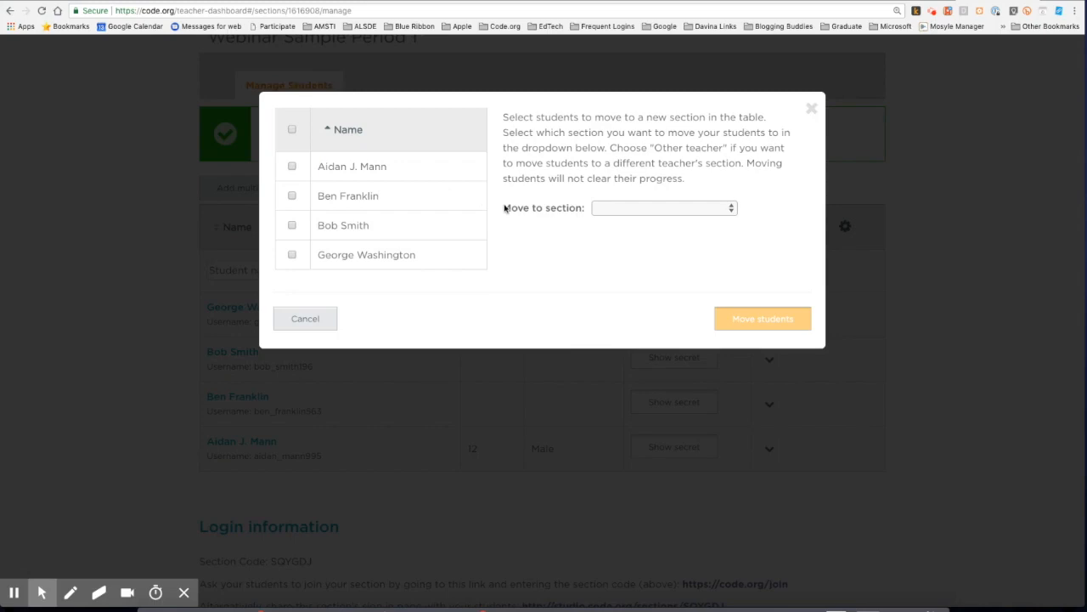
click(293, 197)
click(624, 210)
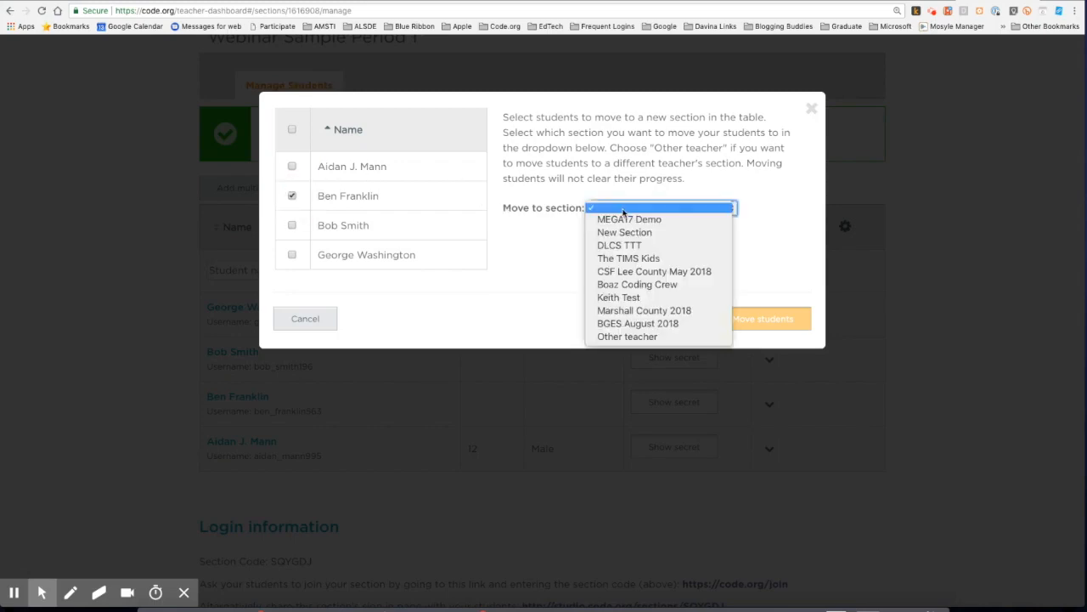
click(637, 220)
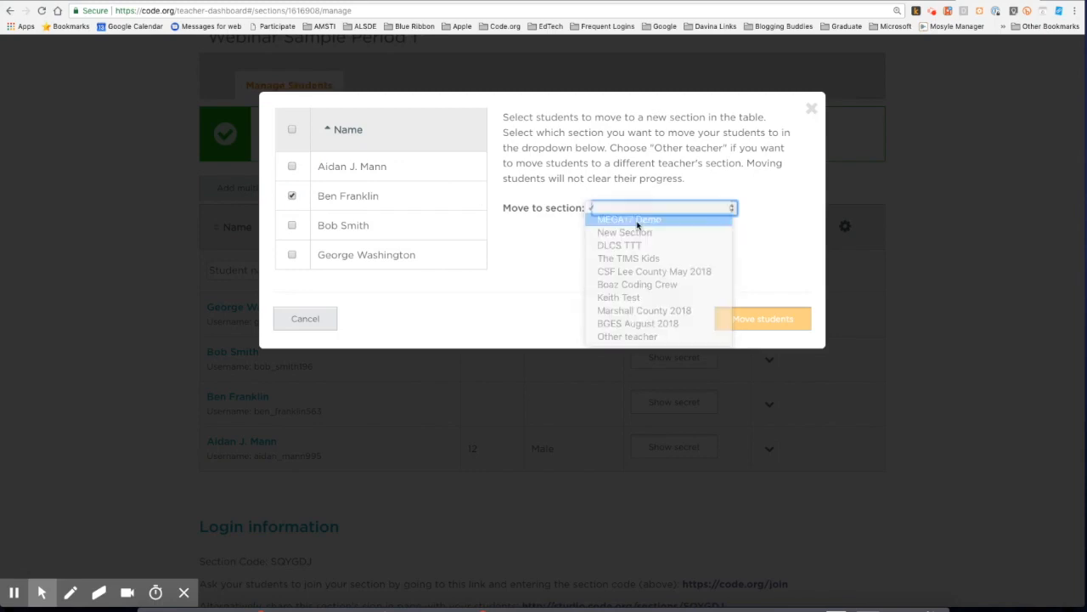
click(770, 321)
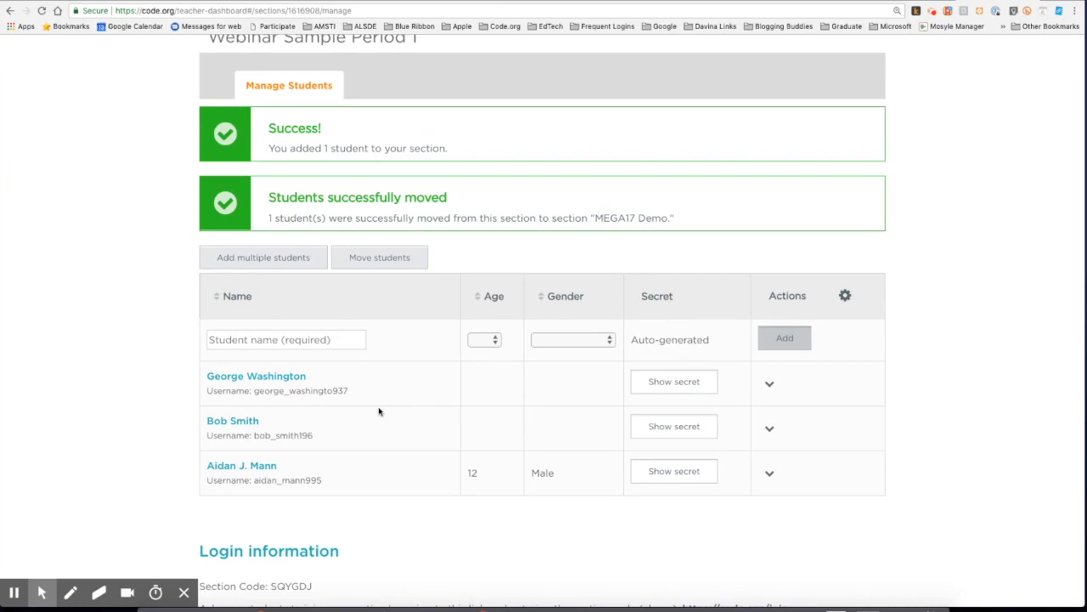
scroll(379, 412, down, 2)
scroll(379, 412, up, 3)
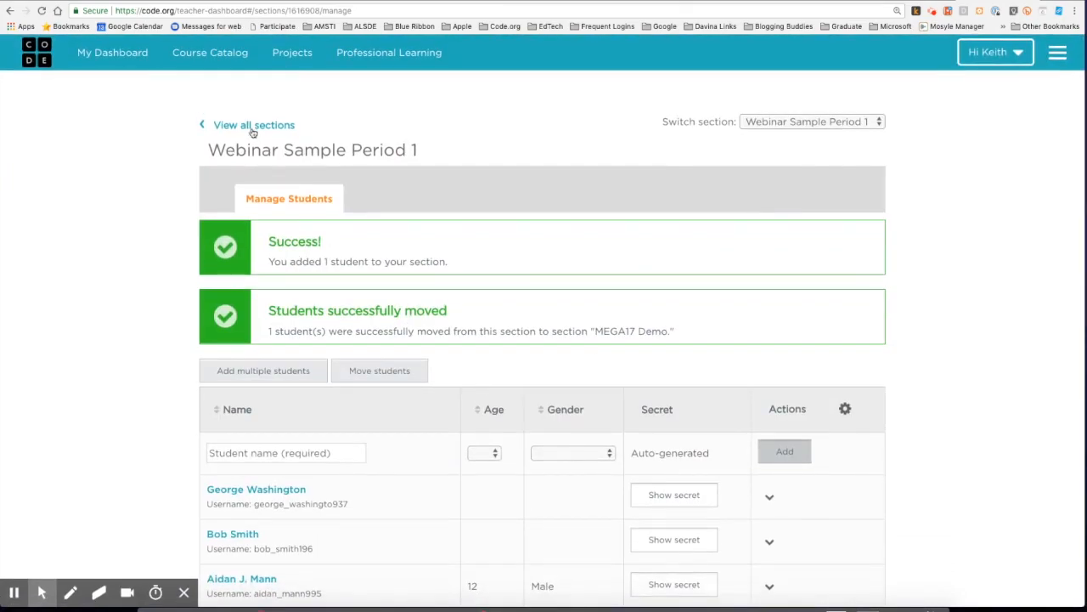
Check the section's student count, then open Webinar Sample Period 1's Login Info page
click(251, 126)
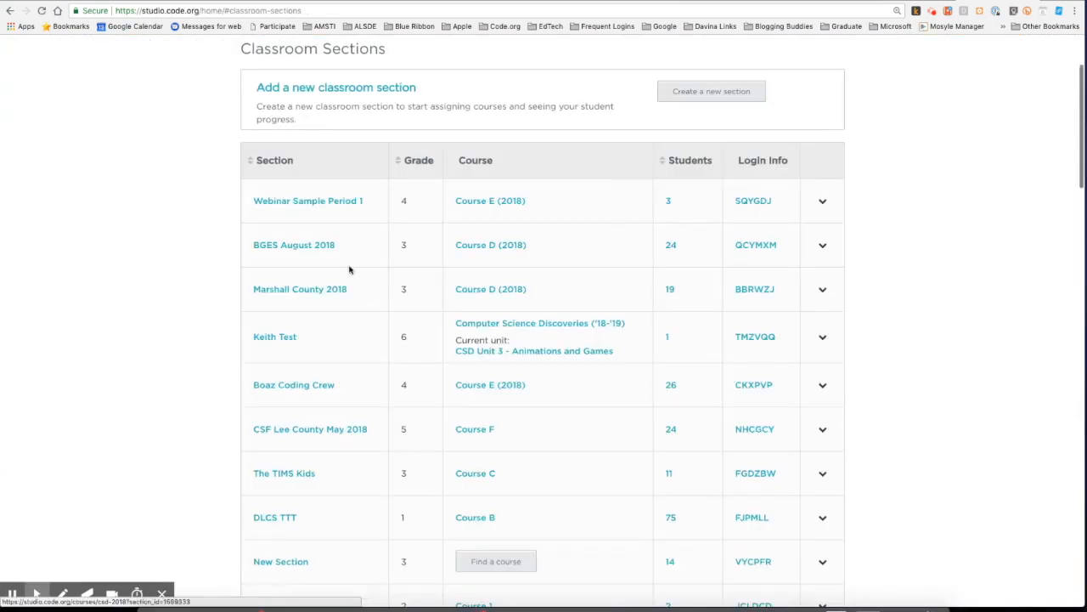
click(668, 204)
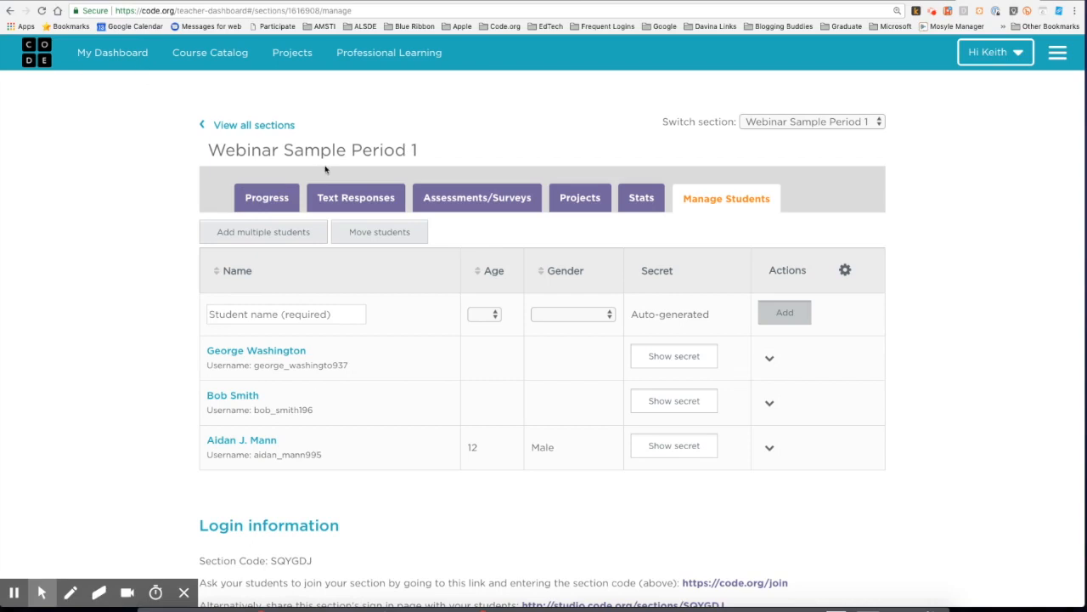
click(10, 10)
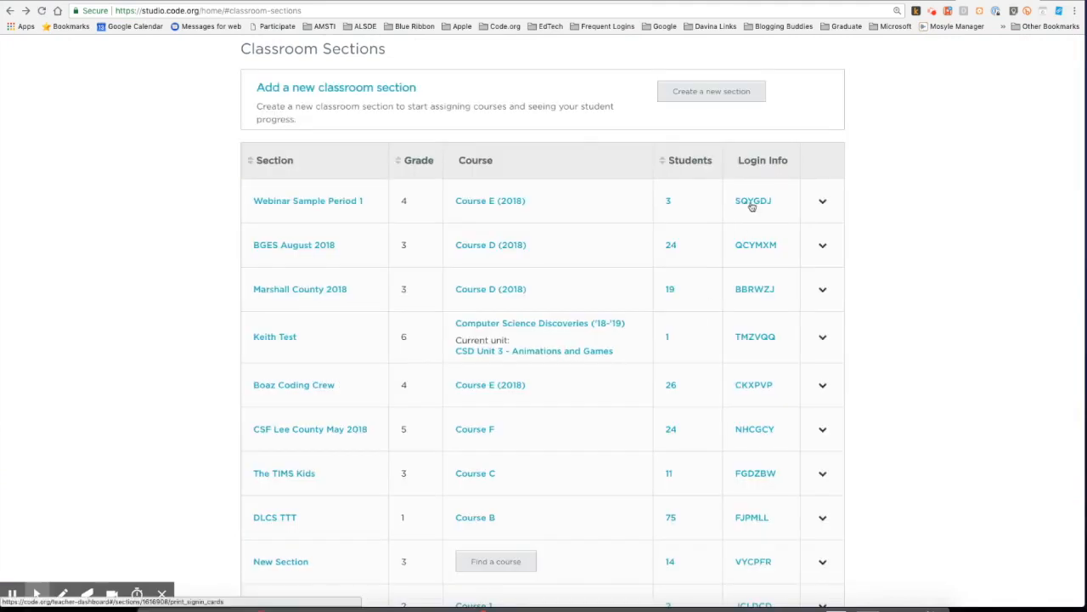
click(750, 204)
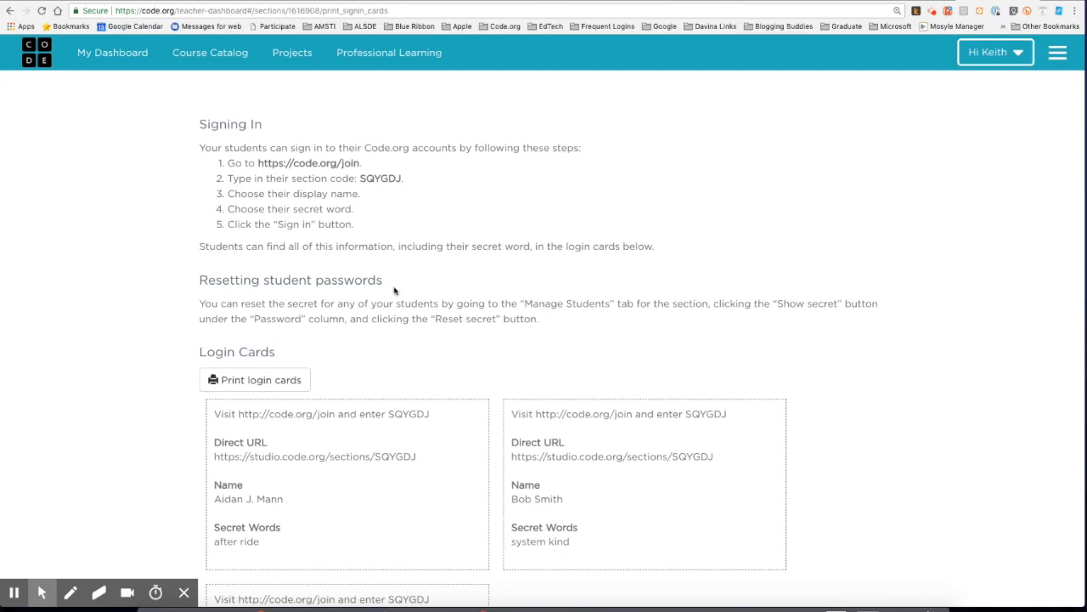
Copy the section code from the first login card, then open a new browser tab with Ctrl+T
scroll(395, 291, down, 3)
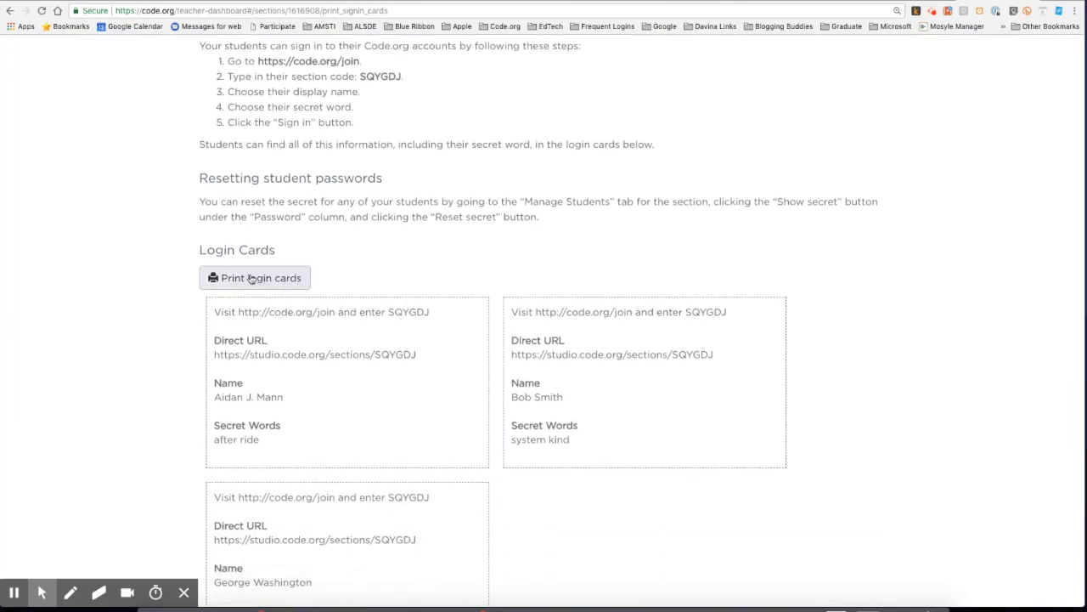
scroll(379, 390, down, 2)
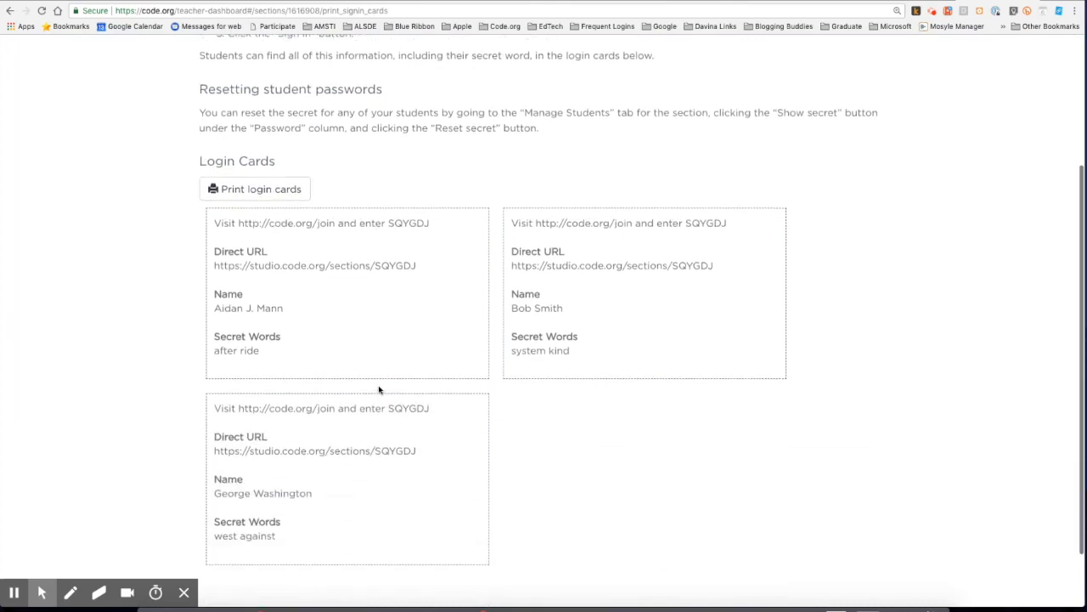
click(240, 222)
drag(240, 222, 335, 221)
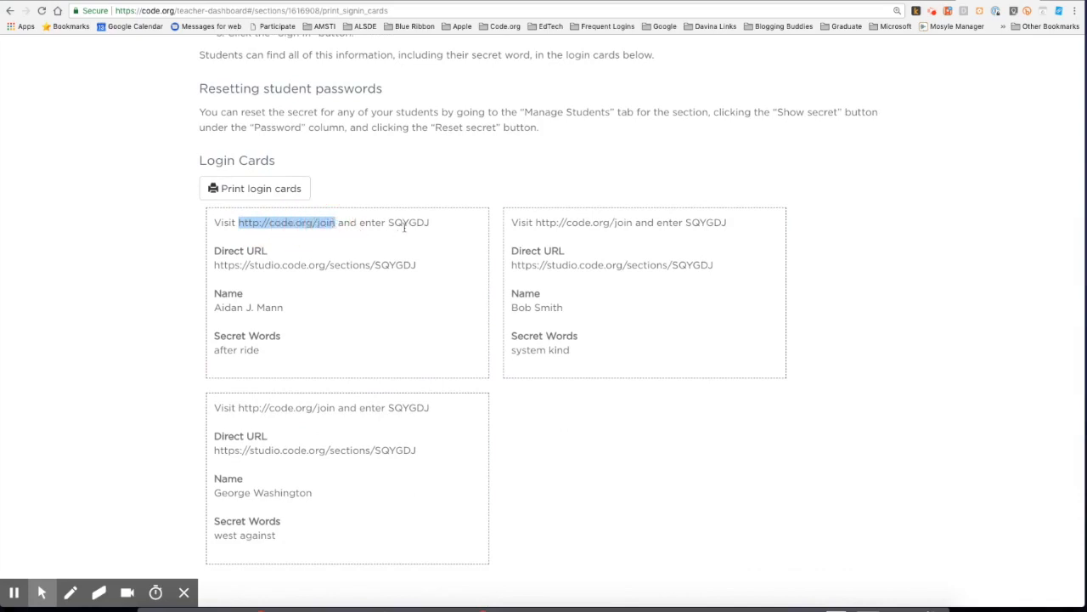
double_click(407, 222)
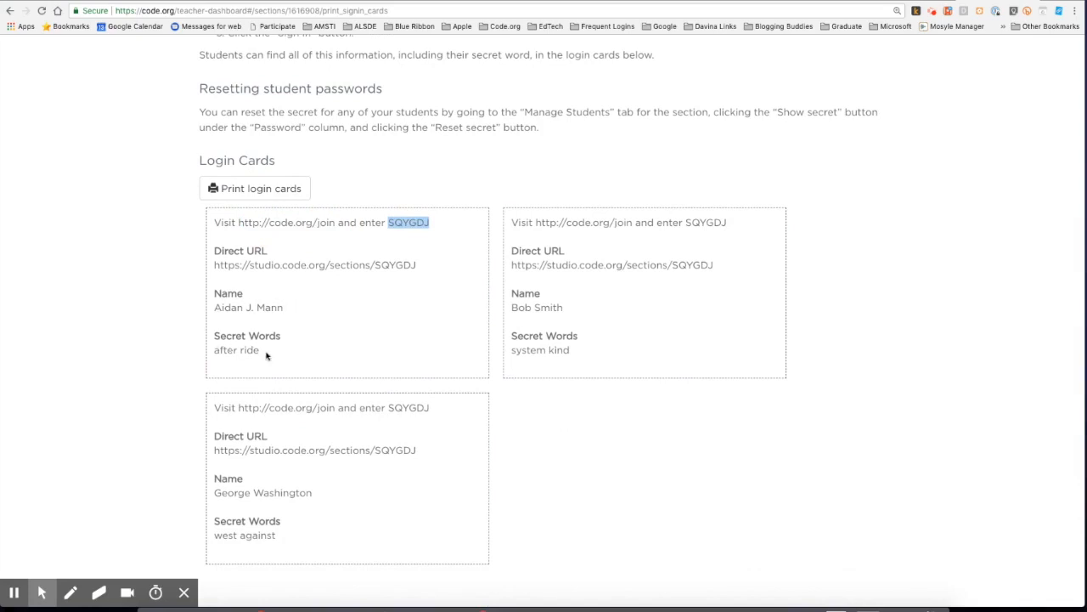
right_click(408, 223)
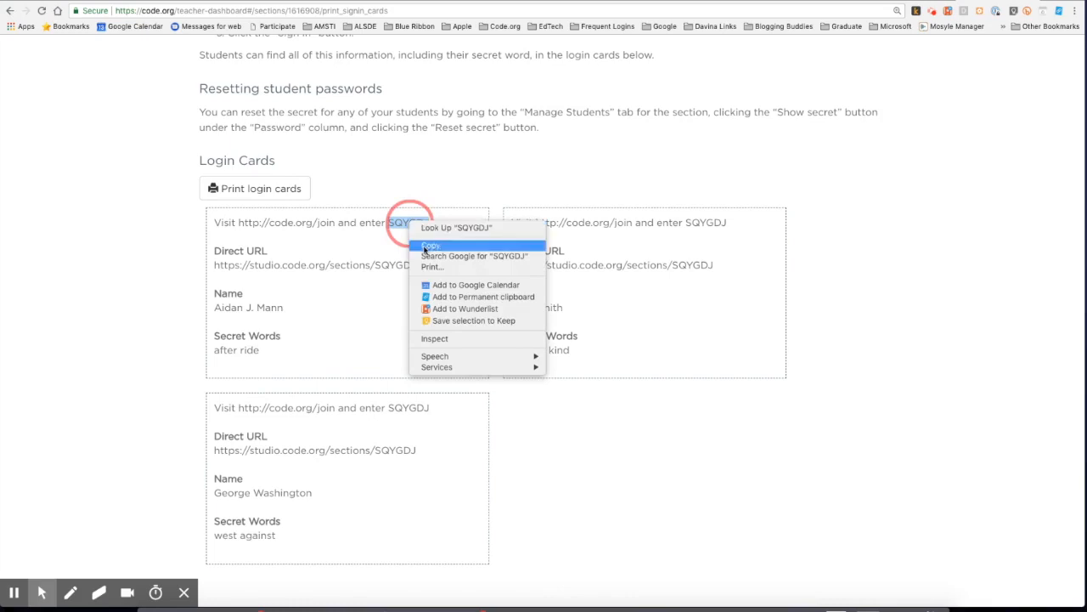
click(429, 246)
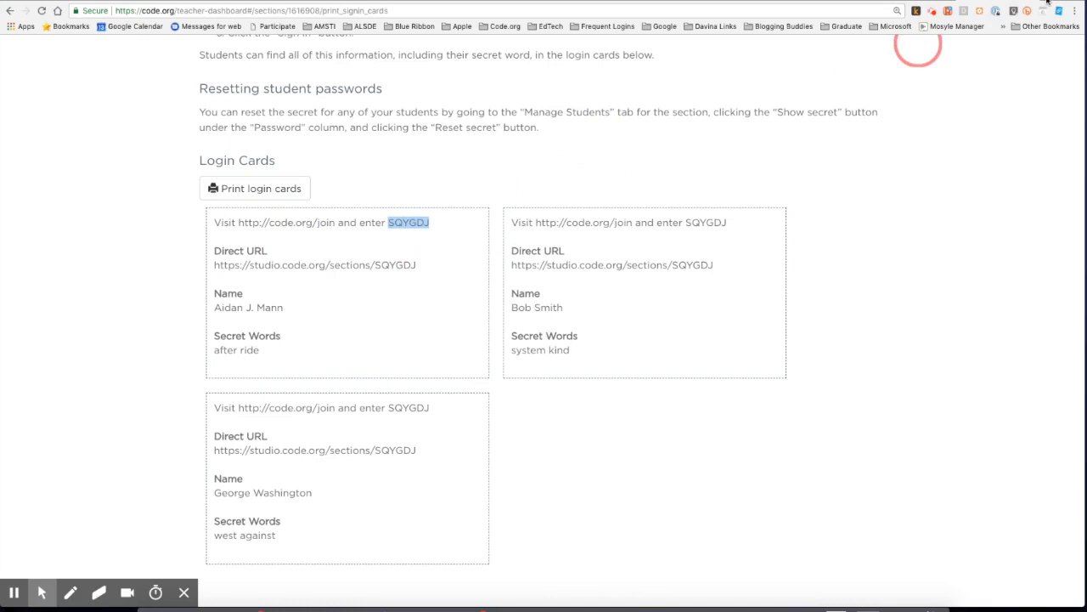
key(ctrl+t)
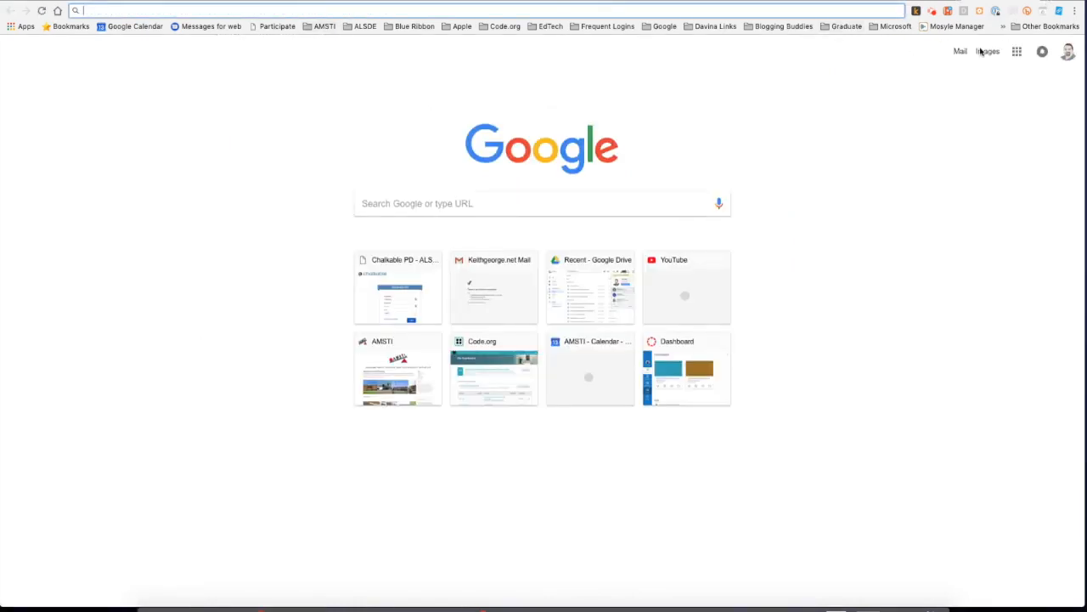
Open a new Chrome incognito window and go to code.org/join
click(1073, 12)
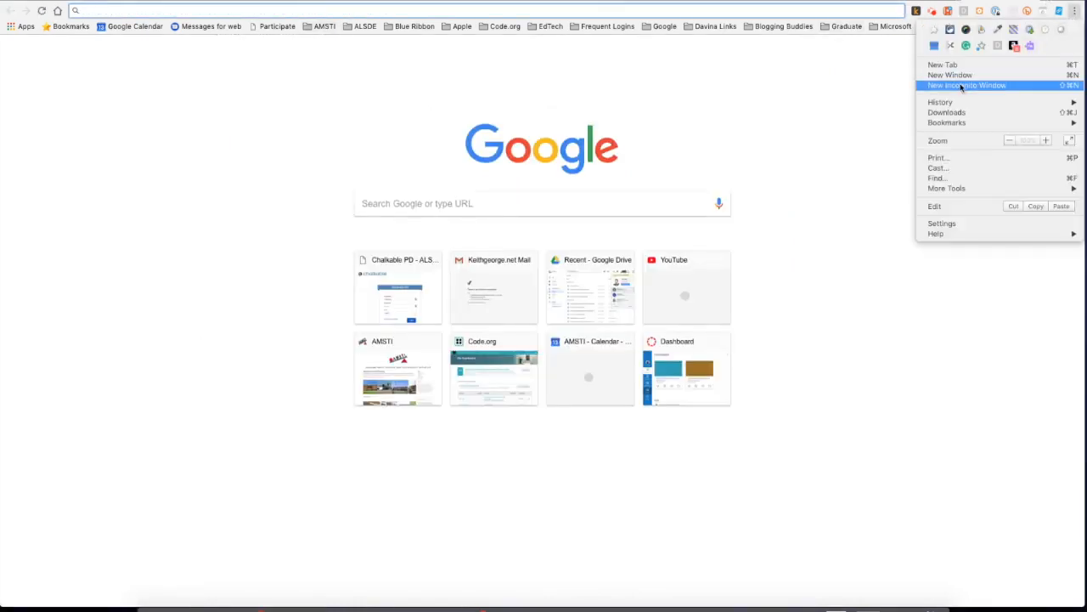
click(963, 85)
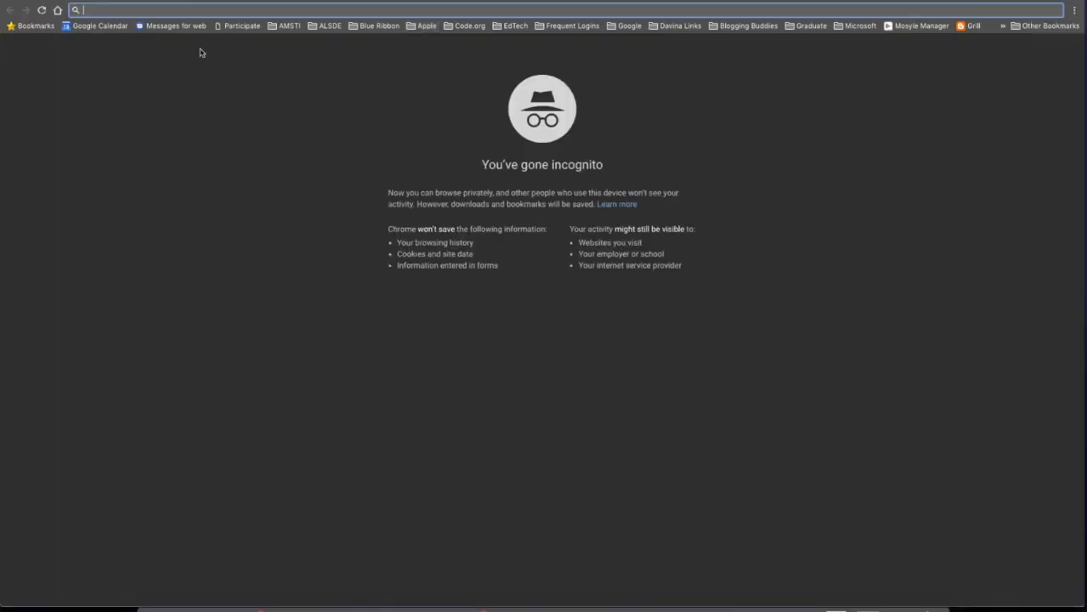
text(code.org)
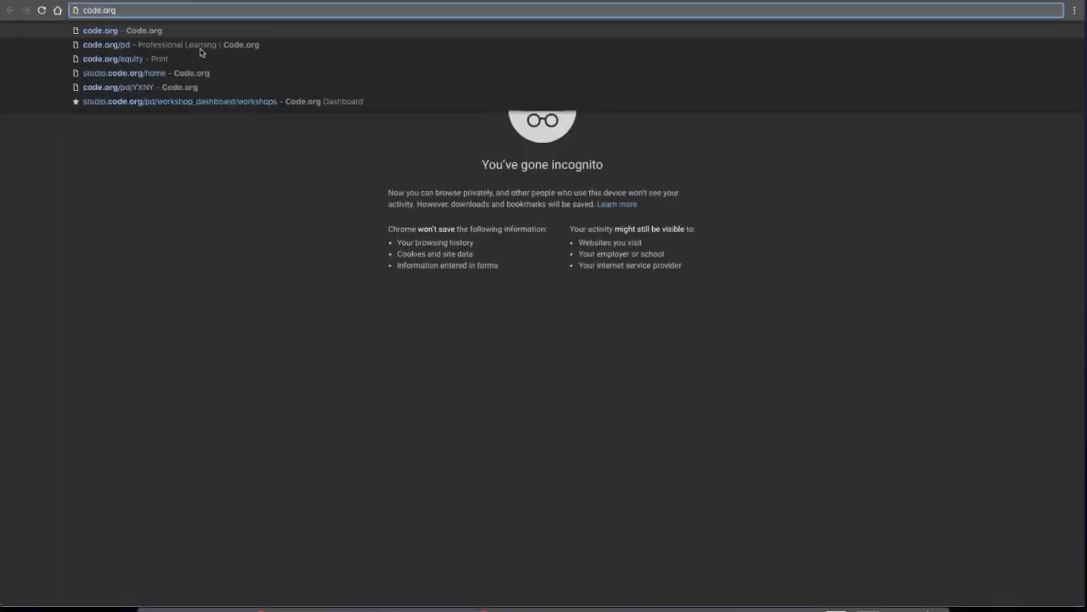
text(/join)
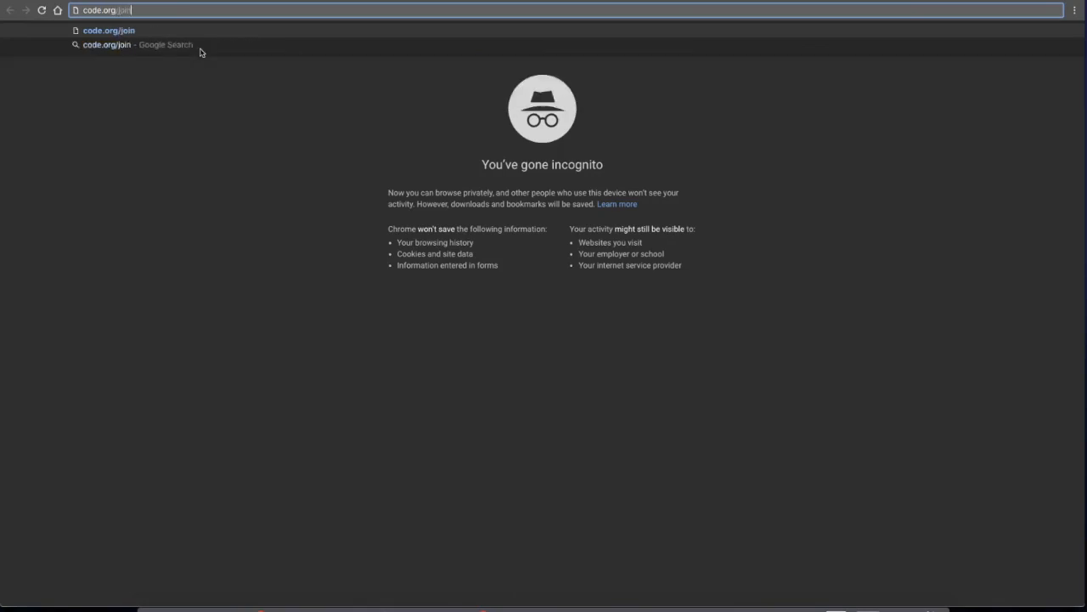
key(Return)
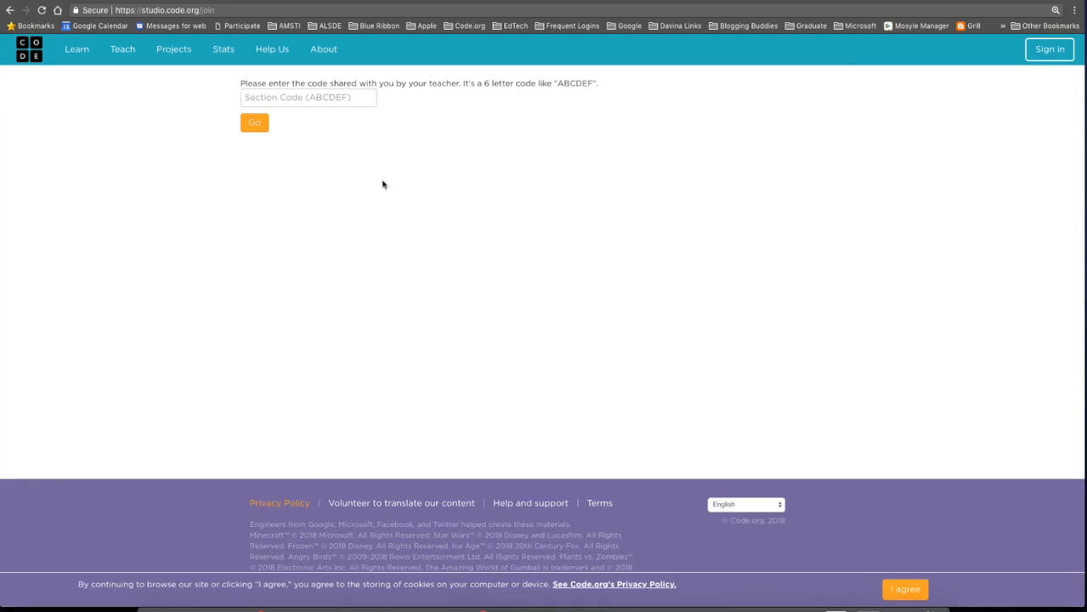
Paste the section code to join Webinar Sample Period 1 and pick the student's name
click(282, 98)
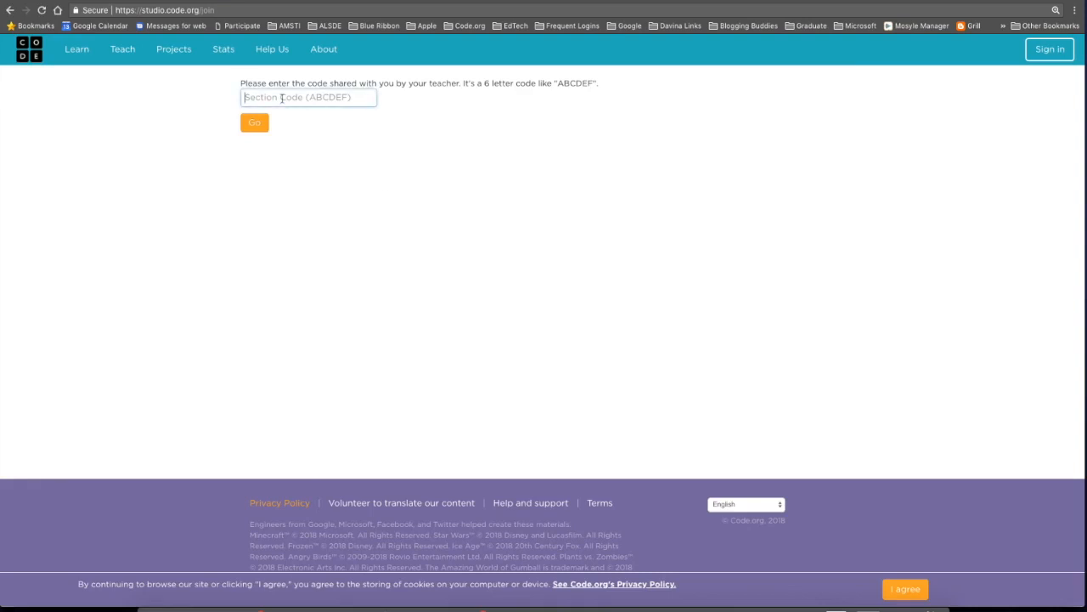
key(super+v)
click(255, 126)
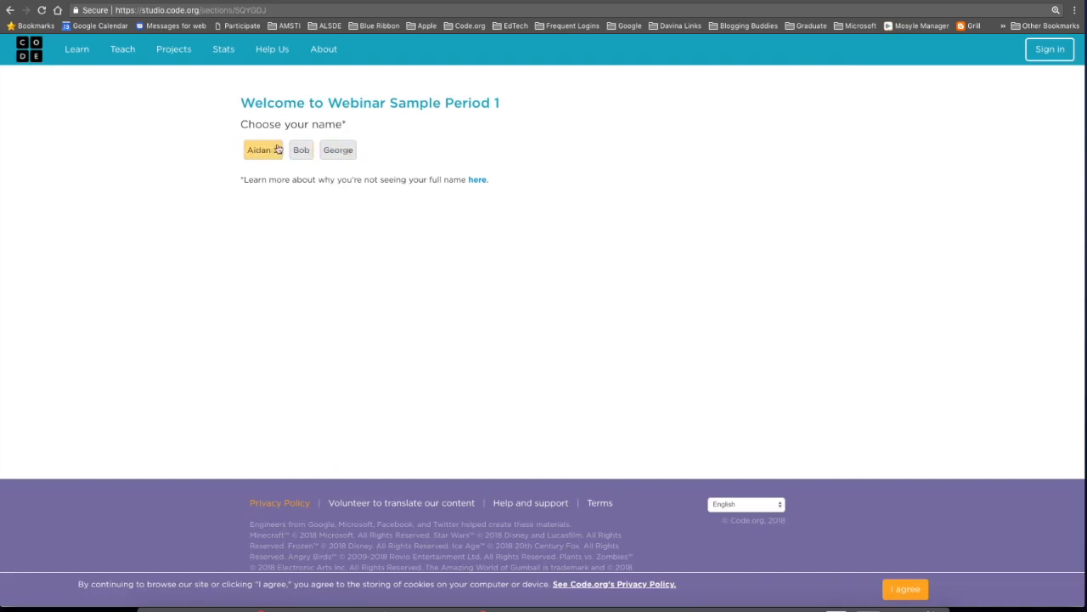
click(342, 153)
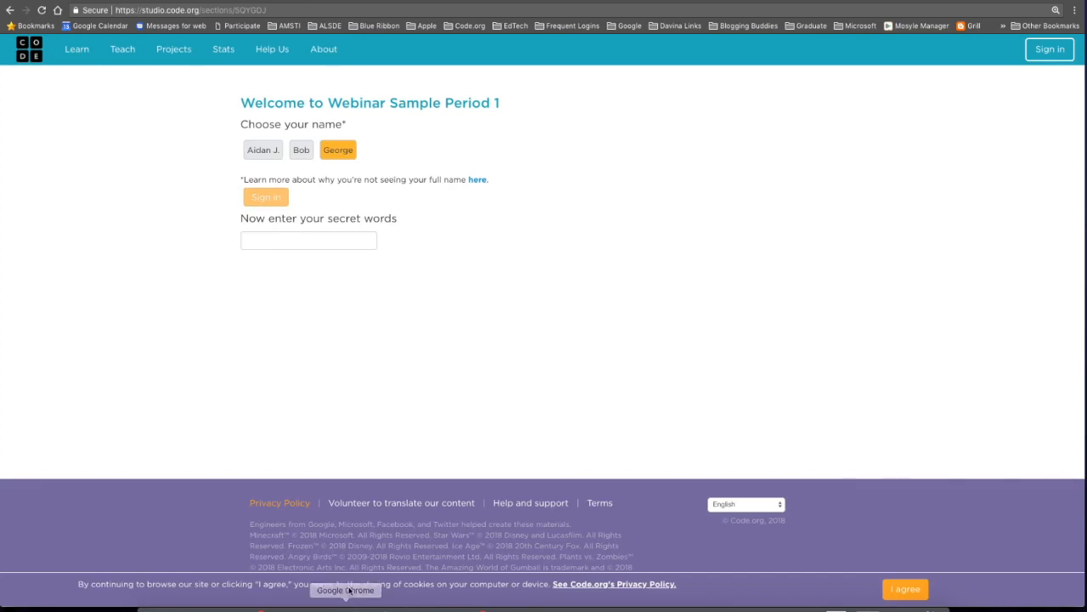
Check the student's secret words on the teacher's login cards page, then return to sign-in
key(ctrl+Up)
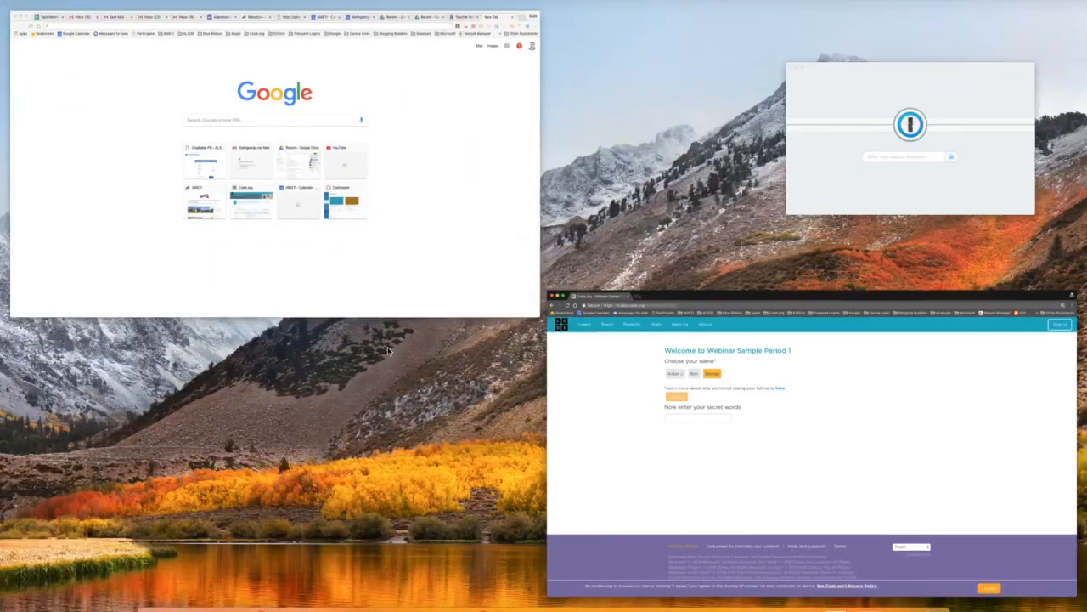
click(419, 243)
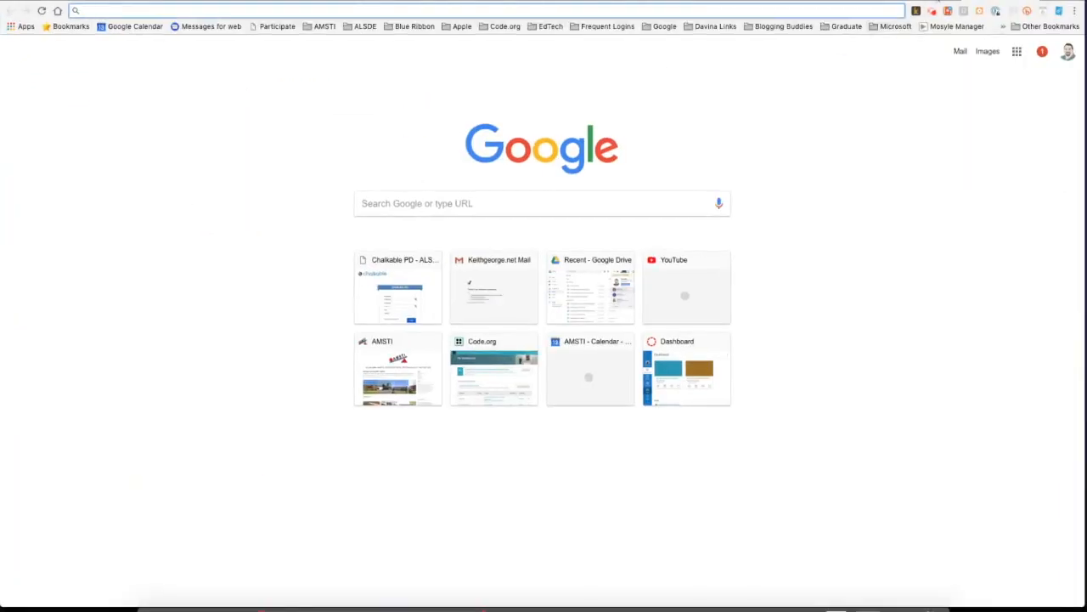
click(909, 1)
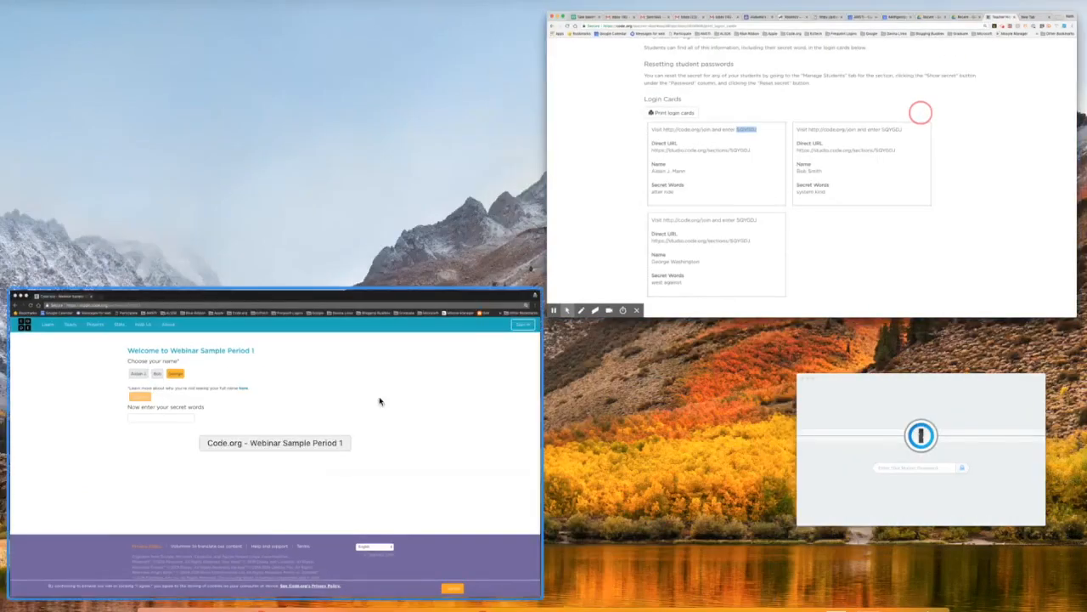
click(368, 407)
Enter the student's secret words and sign the student in
click(338, 239)
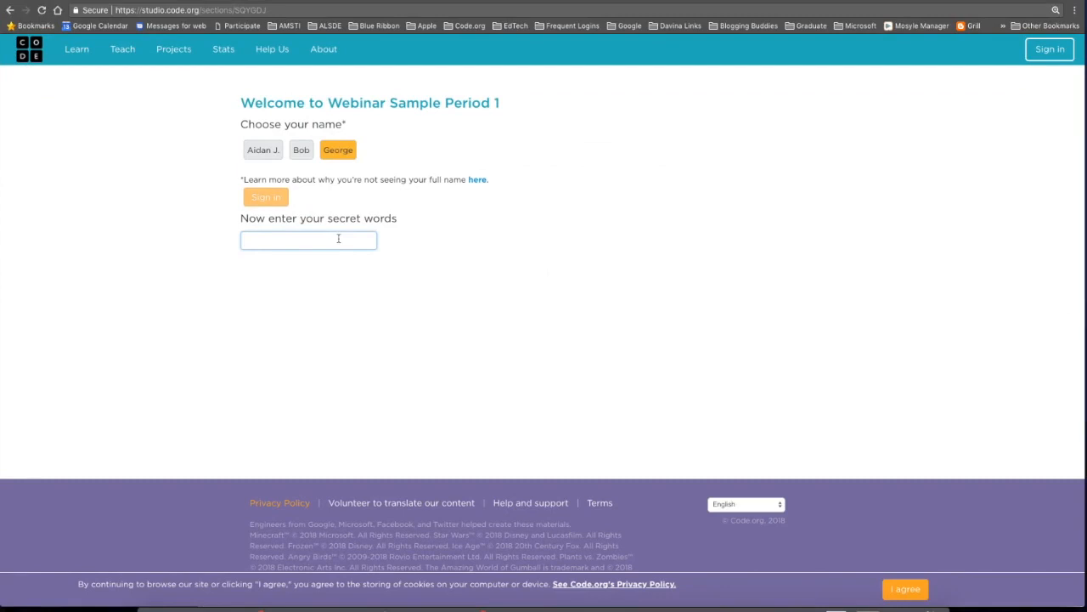
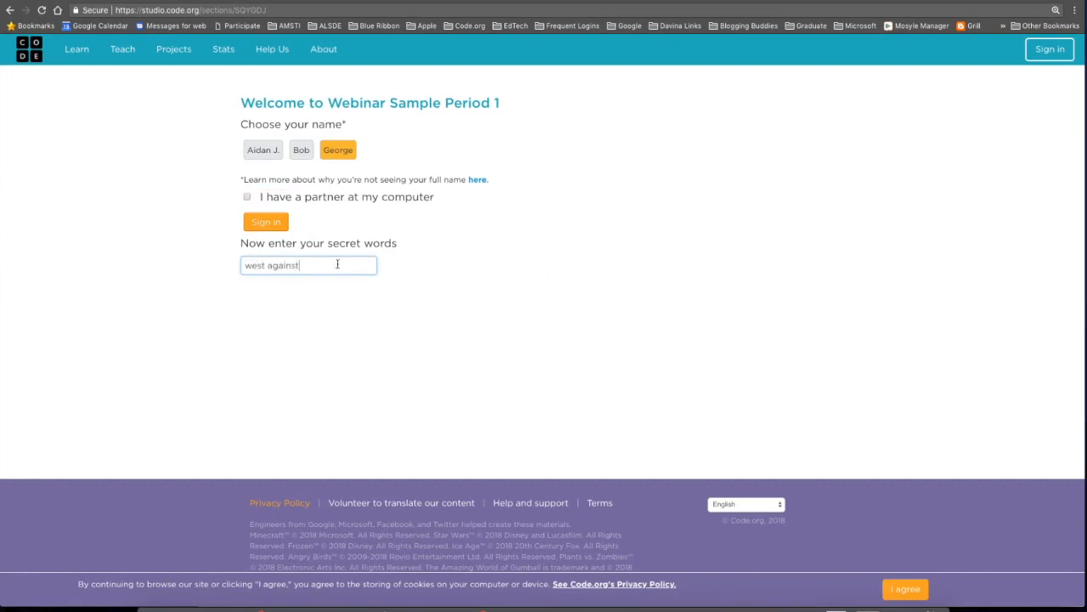
click(267, 224)
click(260, 225)
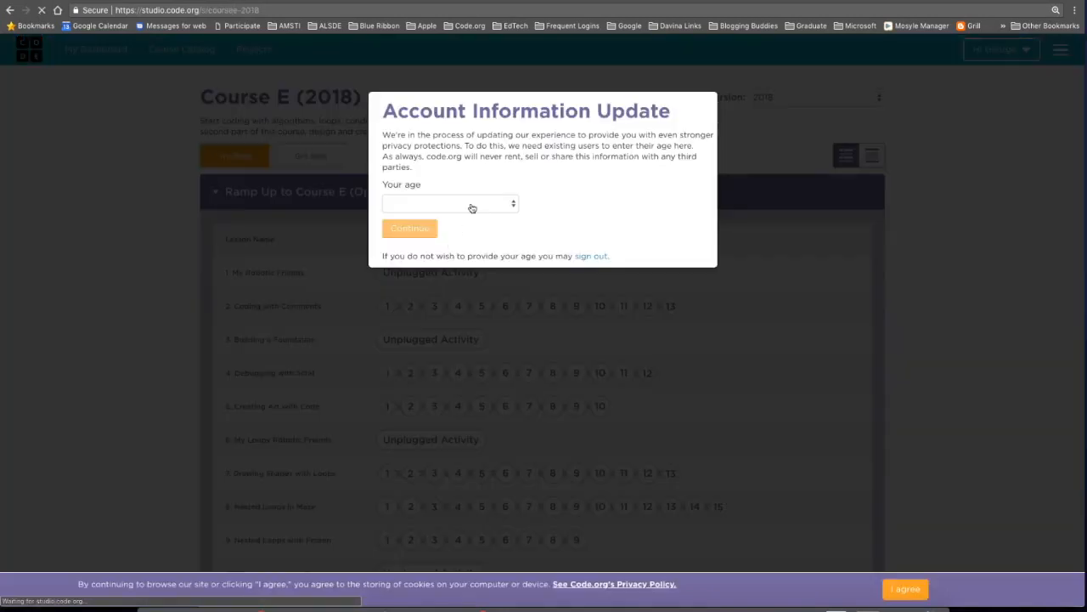
Select age 11 for the student and submit to reach the Course E (2018) overview
click(472, 205)
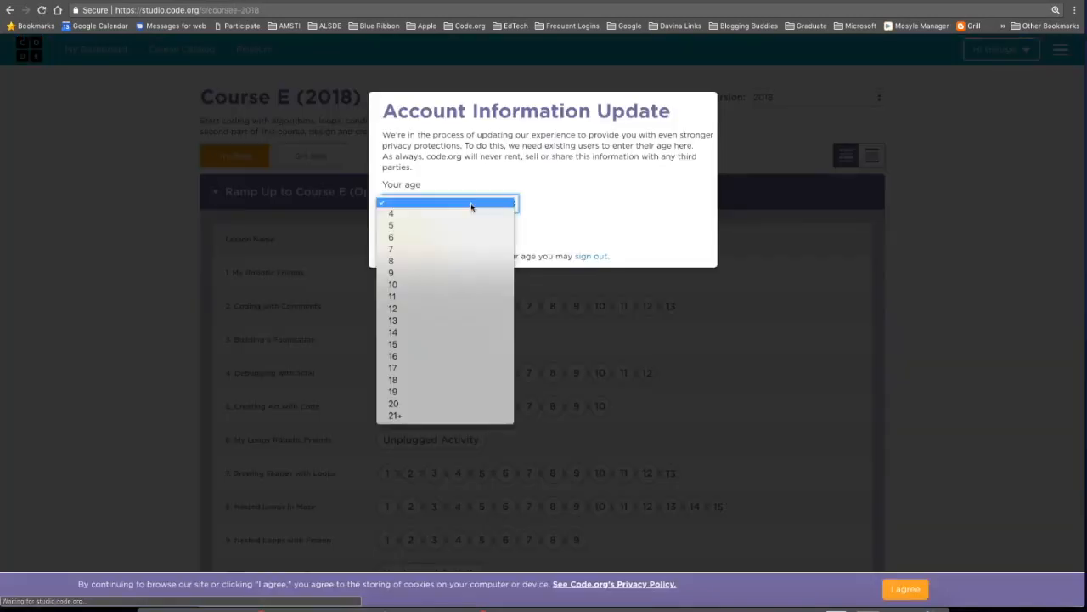
click(394, 298)
click(418, 231)
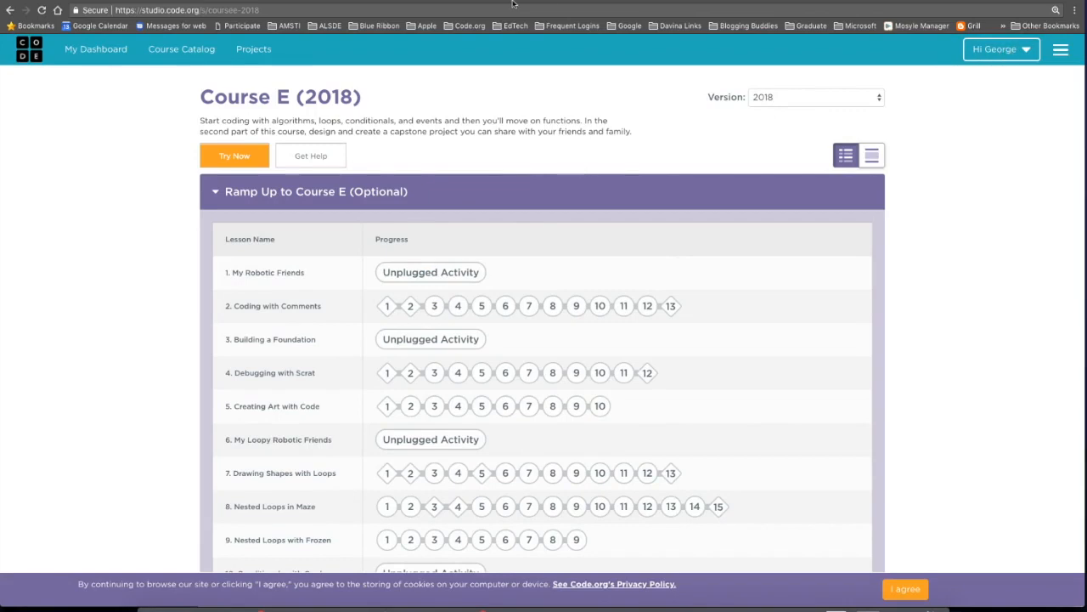
key(ctrl+Up)
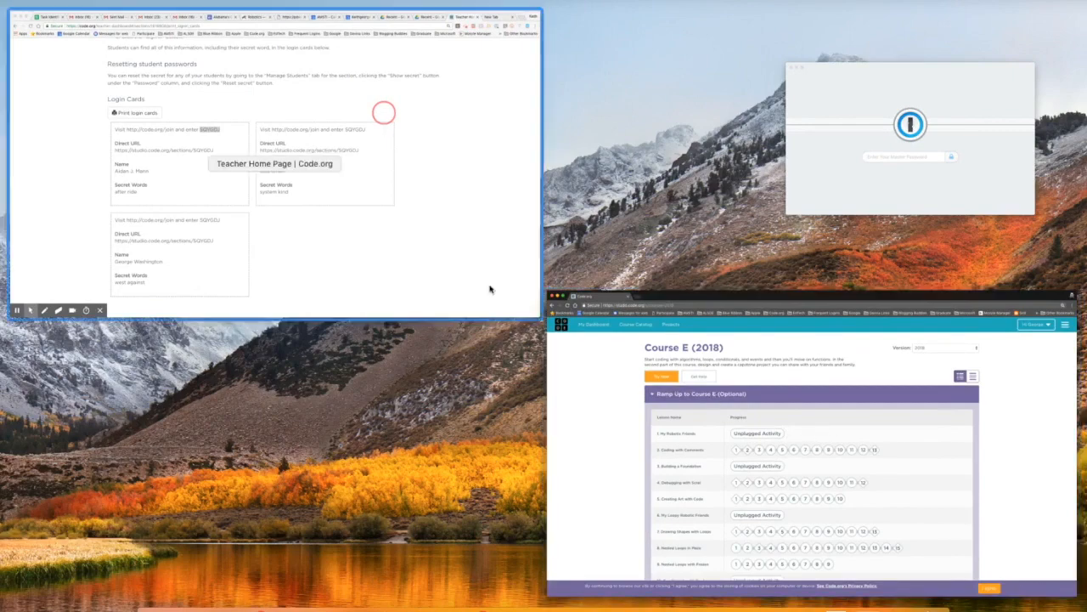
Open Webinar Sample Period 1 from My Dashboard, then the student's Course E (2018) progress
click(457, 276)
scroll(400, 187, up, 5)
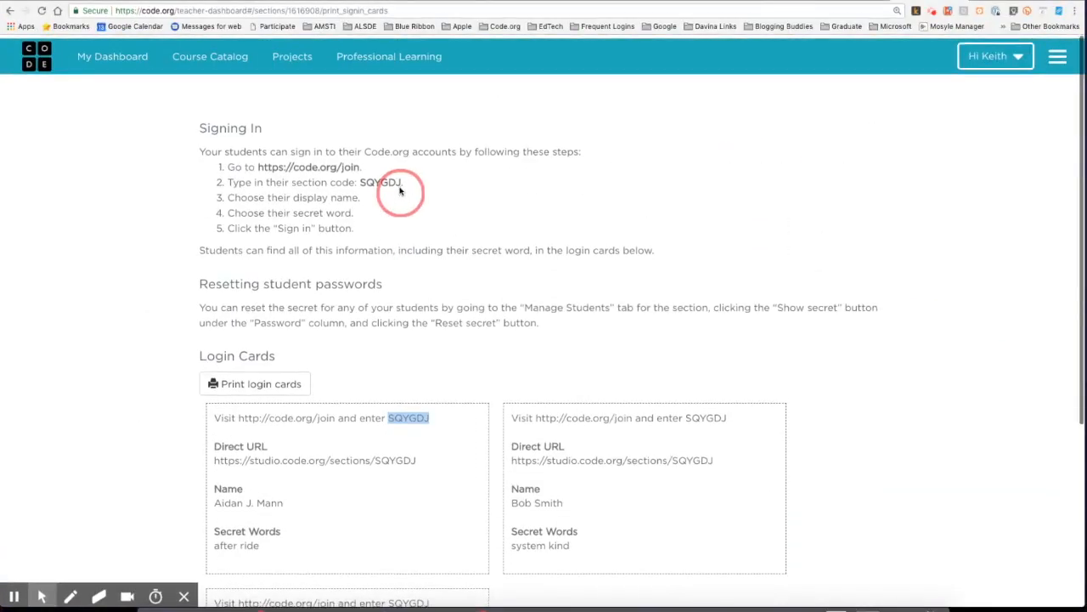
click(124, 55)
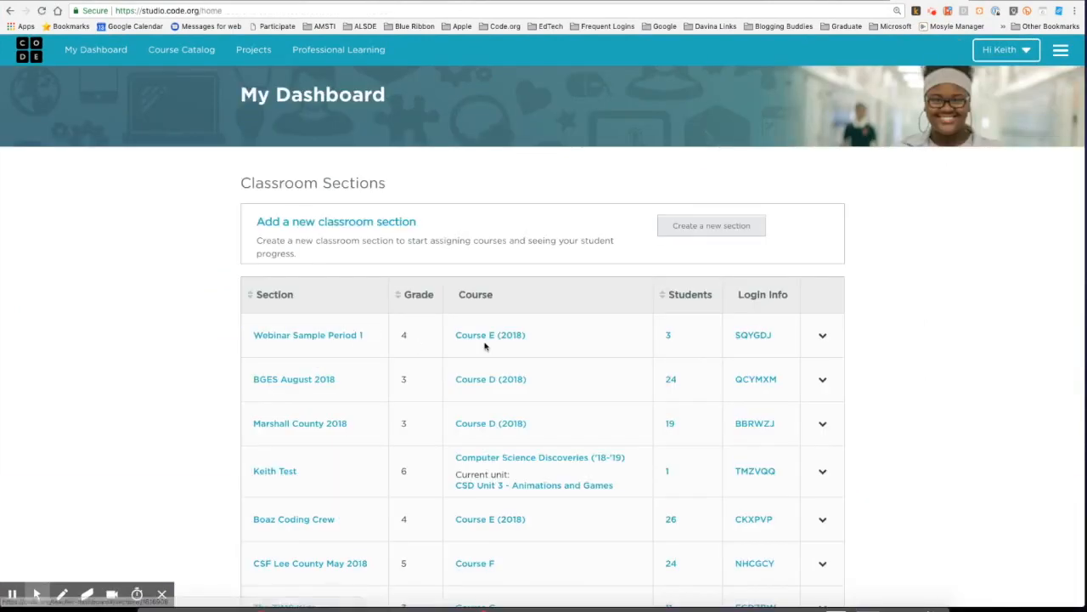
click(302, 337)
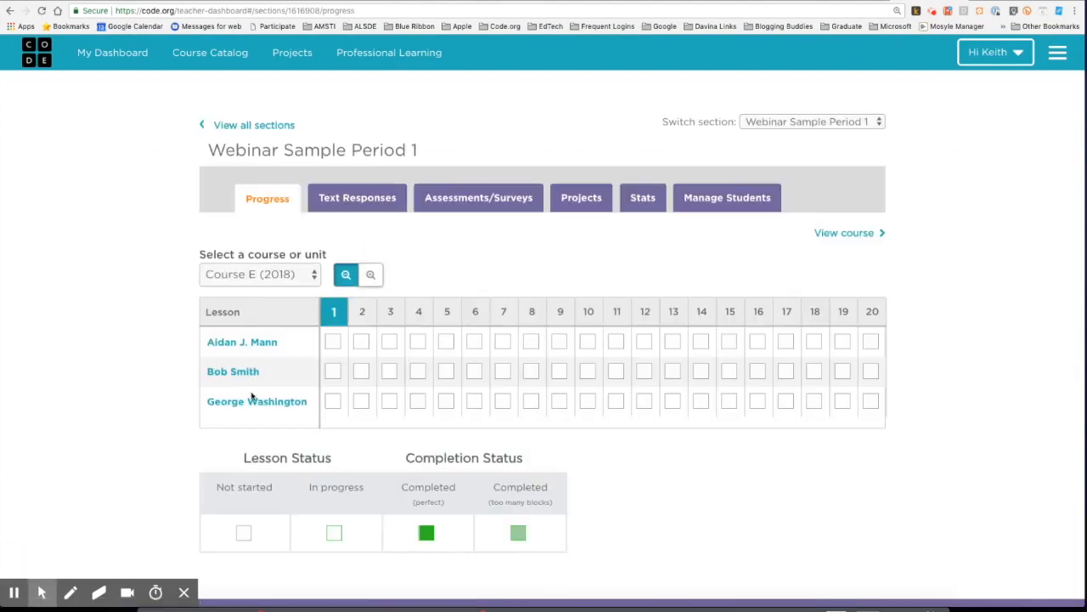
click(246, 401)
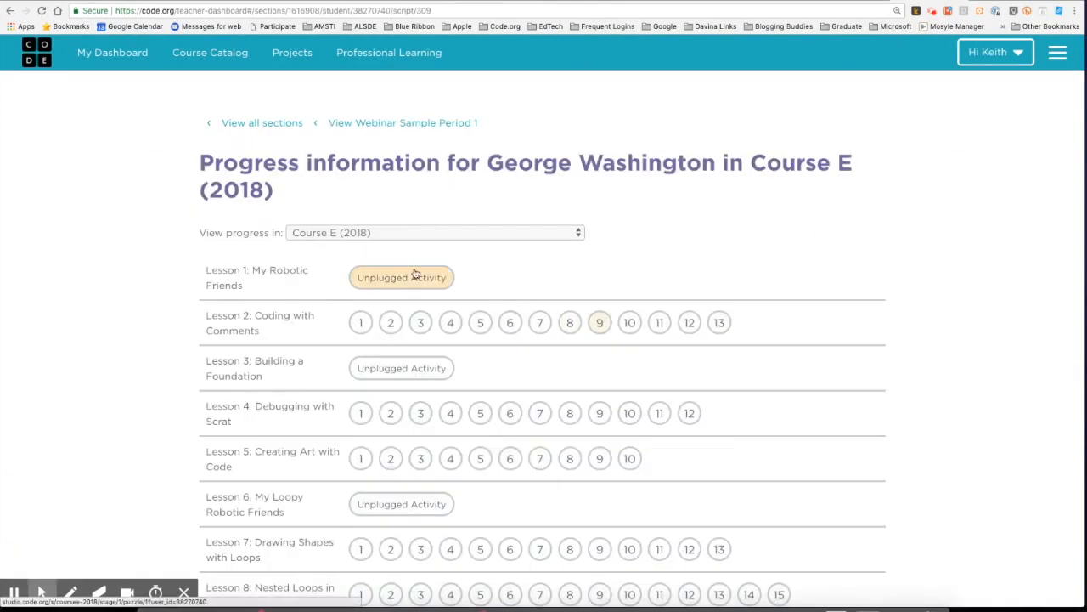
scroll(390, 289, down, 3)
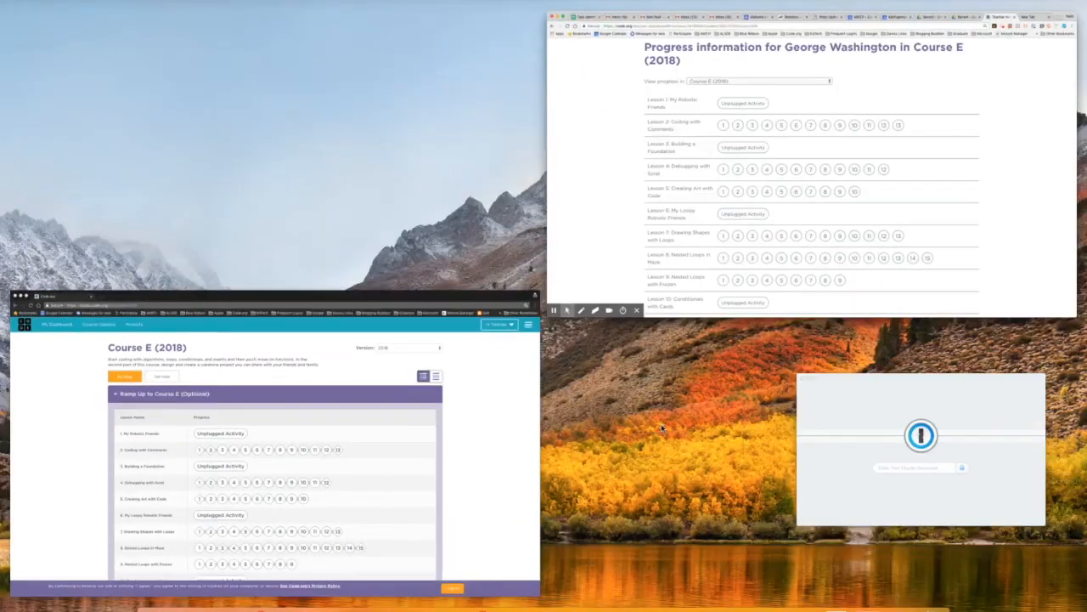
As the student, start Lesson 2: Coding with Comments and move past the intro and video
click(474, 442)
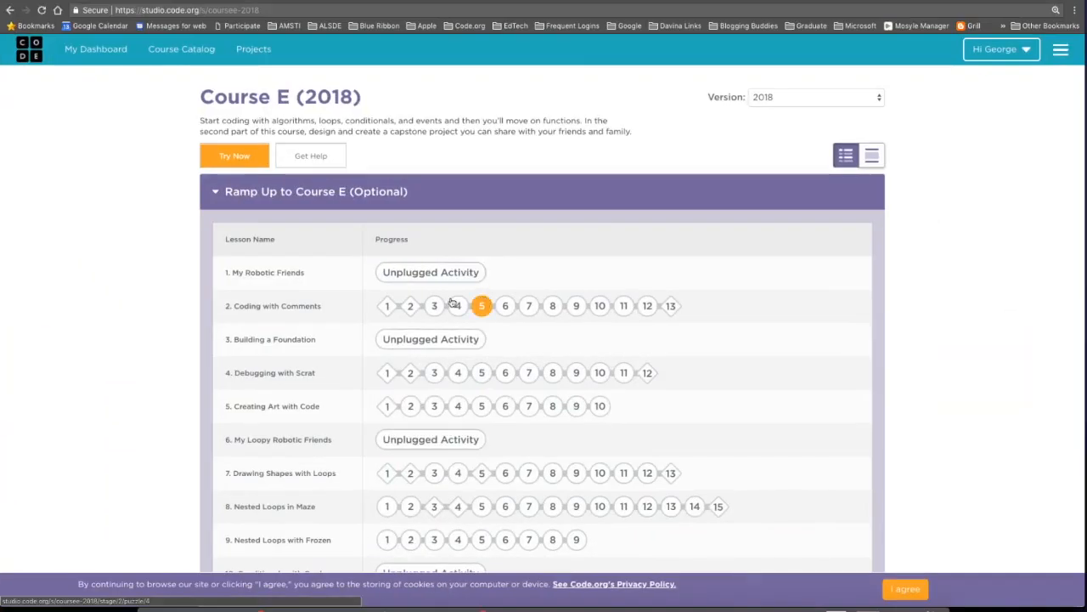
click(389, 310)
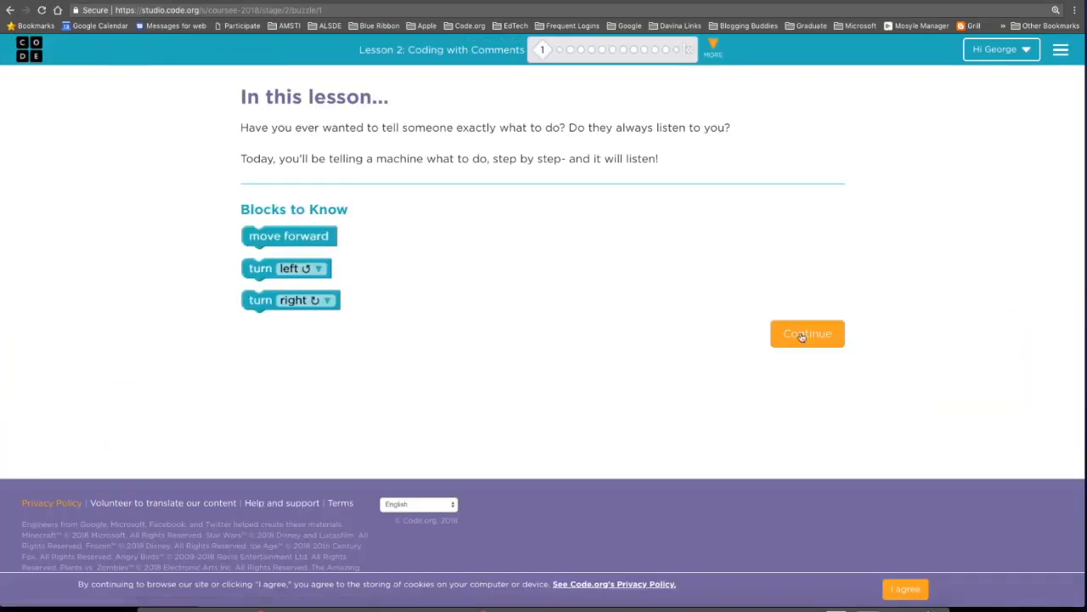
click(814, 340)
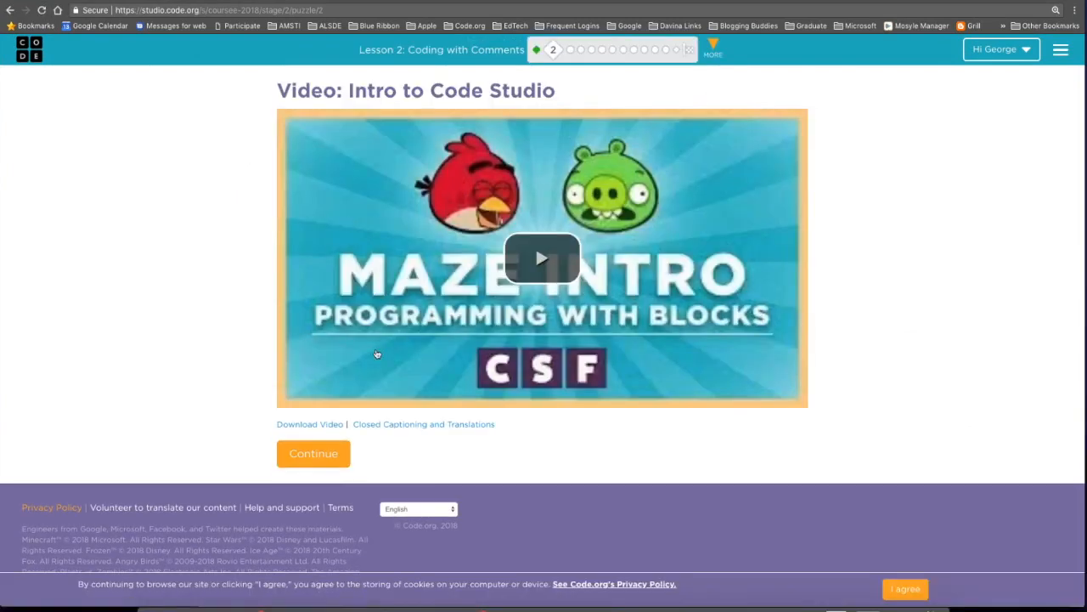
click(320, 458)
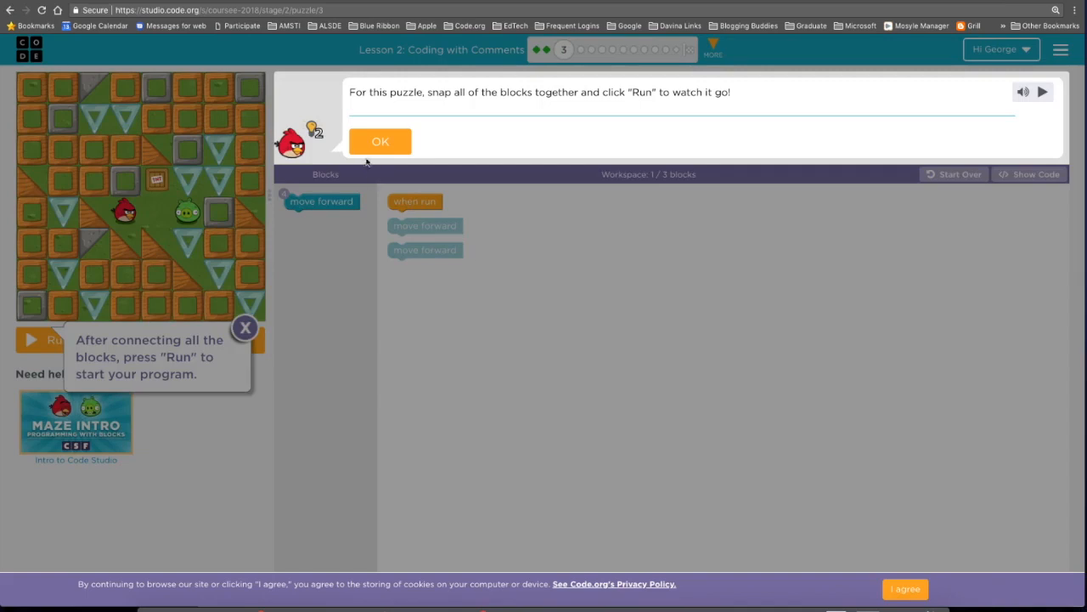
click(380, 142)
Solve the maze puzzle with two move forward blocks and continue to the next puzzle
mouse_move(429, 181)
mouse_down()
mouse_move(427, 170)
mouse_move(421, 183)
mouse_up()
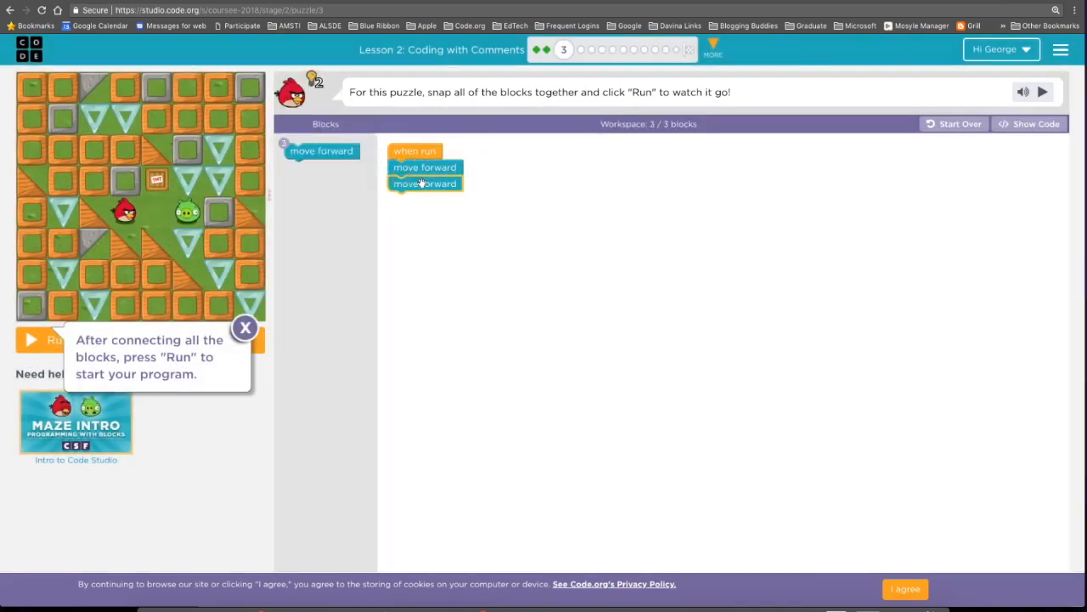
click(245, 329)
click(43, 340)
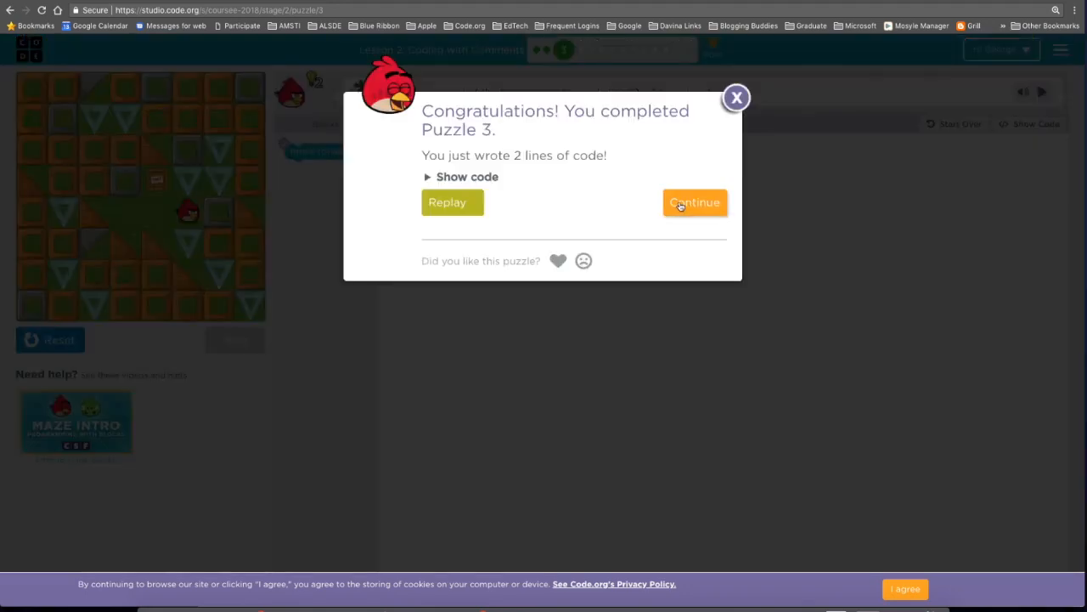
click(679, 206)
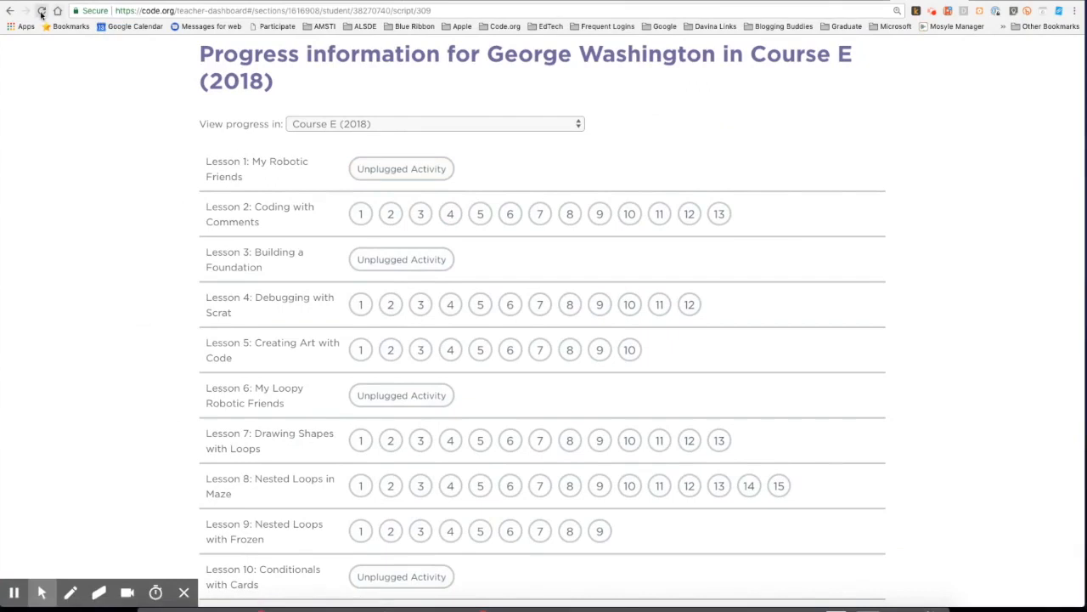
Reload the student's Course E progress to see new results, then open the section's progress grid
click(41, 13)
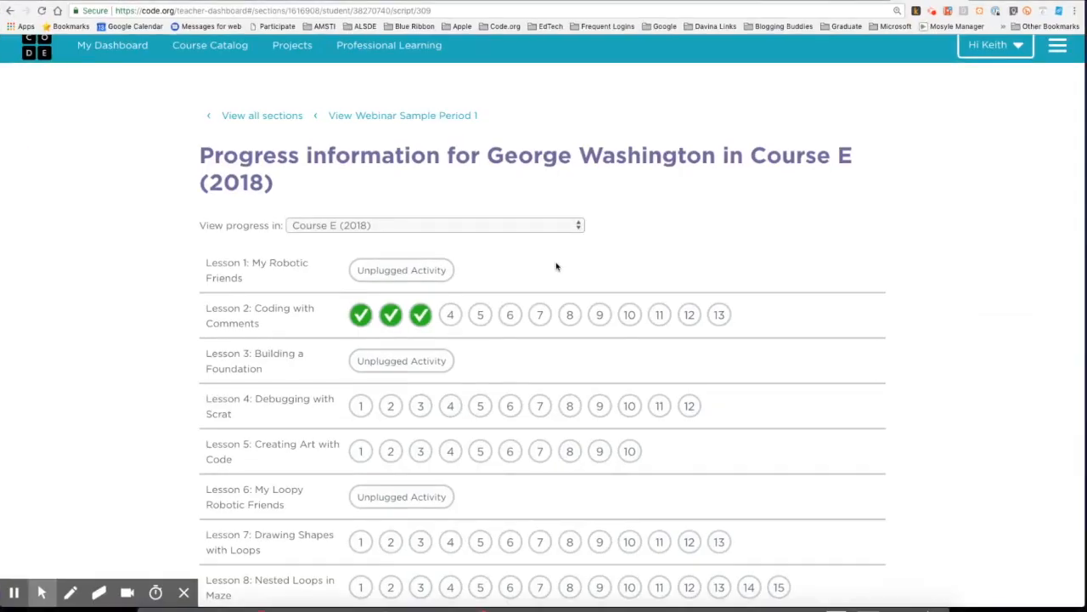
scroll(556, 267, down, 6)
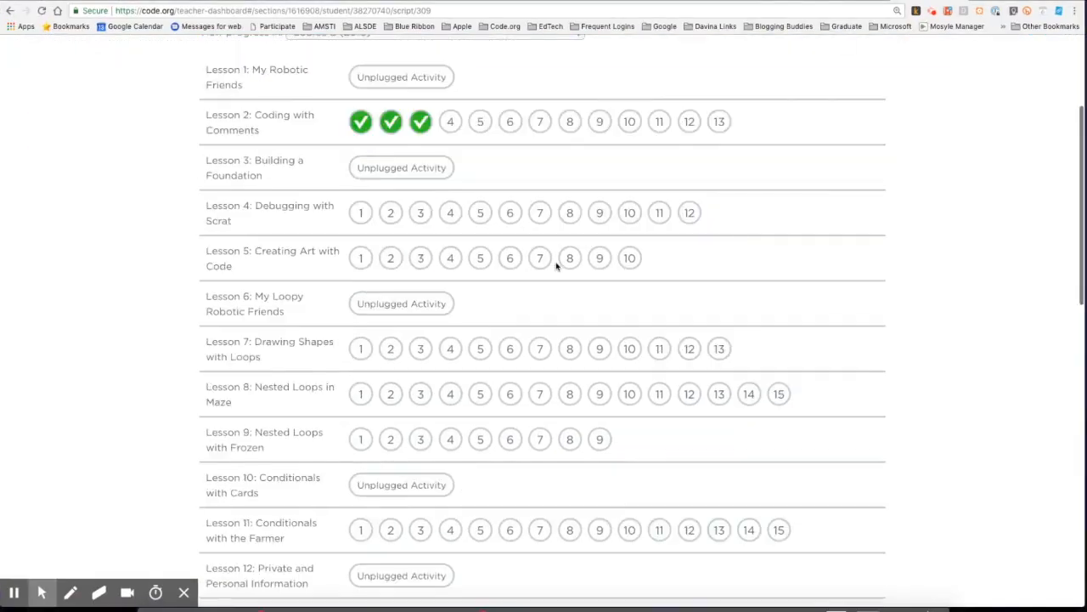
scroll(556, 267, down, 6)
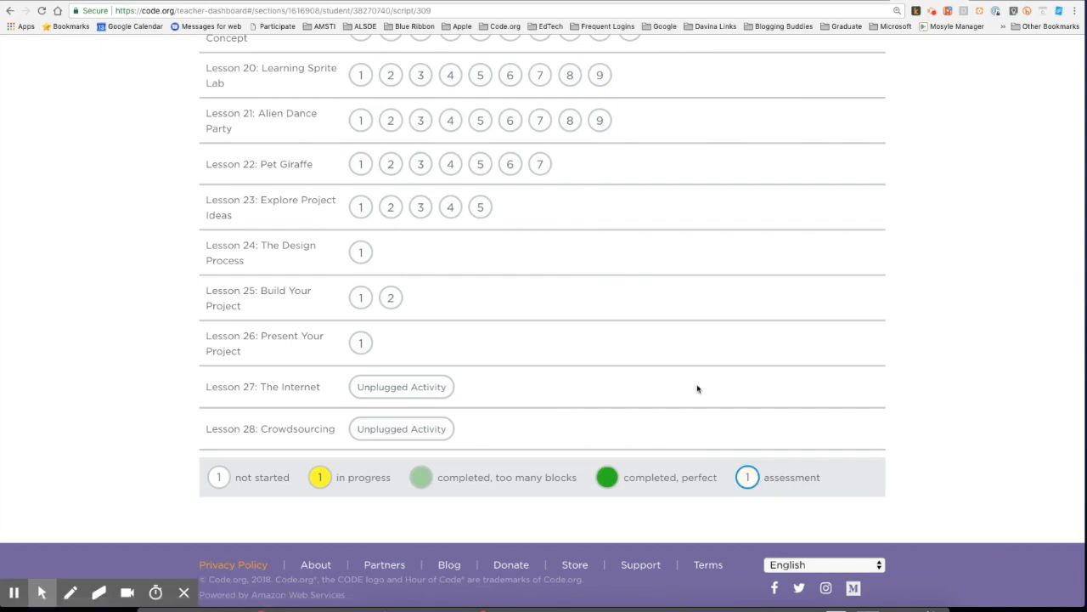
scroll(697, 389, up, 1)
scroll(698, 388, up, 10)
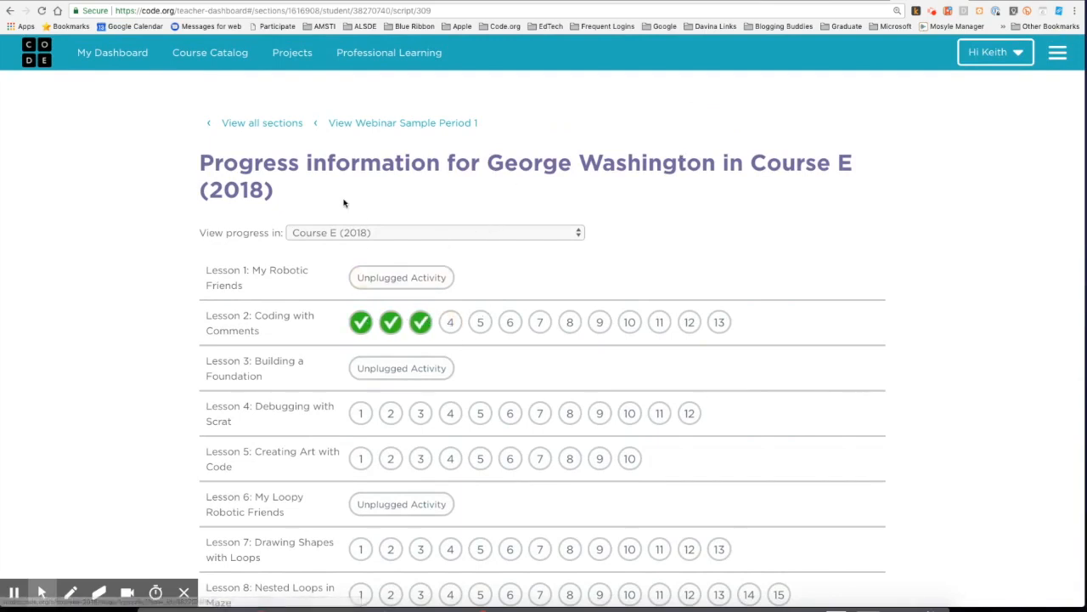
click(364, 124)
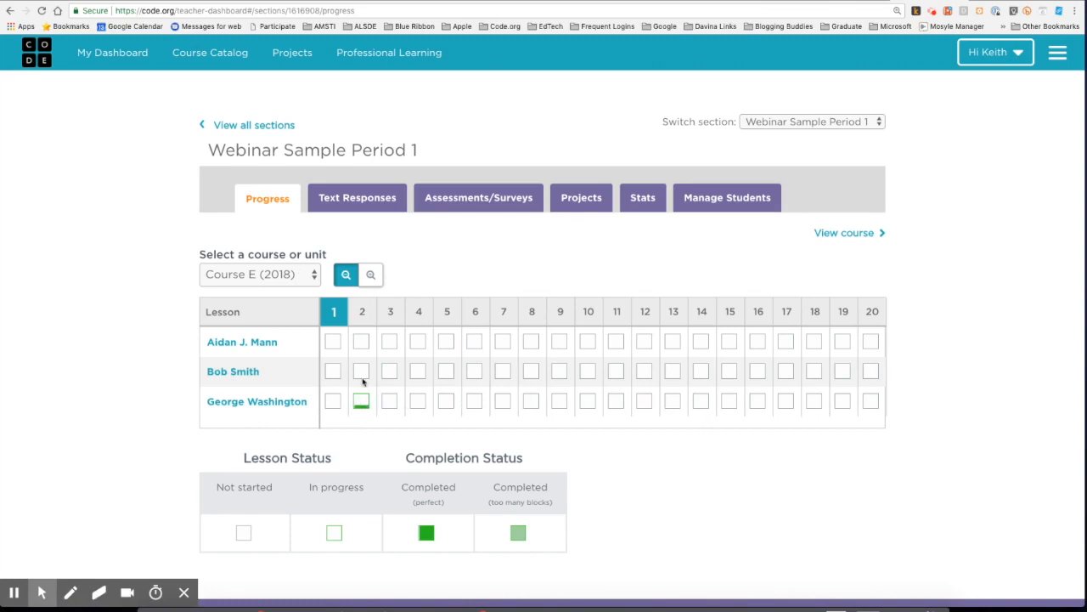
View lesson 2 progress level by level, jump to 1: My Robotic Friends, then open Course E
click(362, 311)
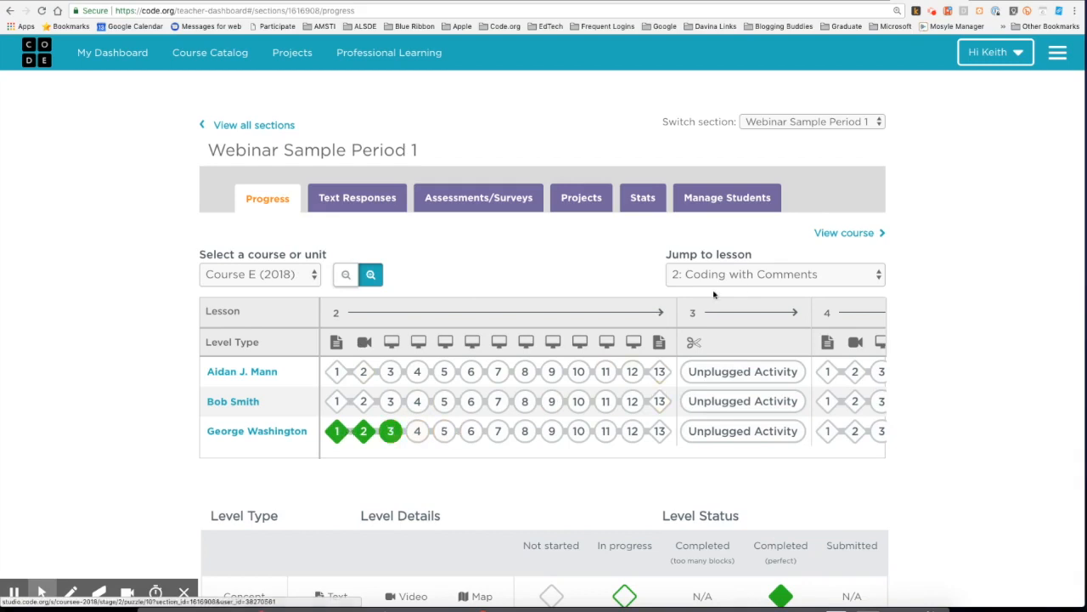
click(743, 276)
click(729, 259)
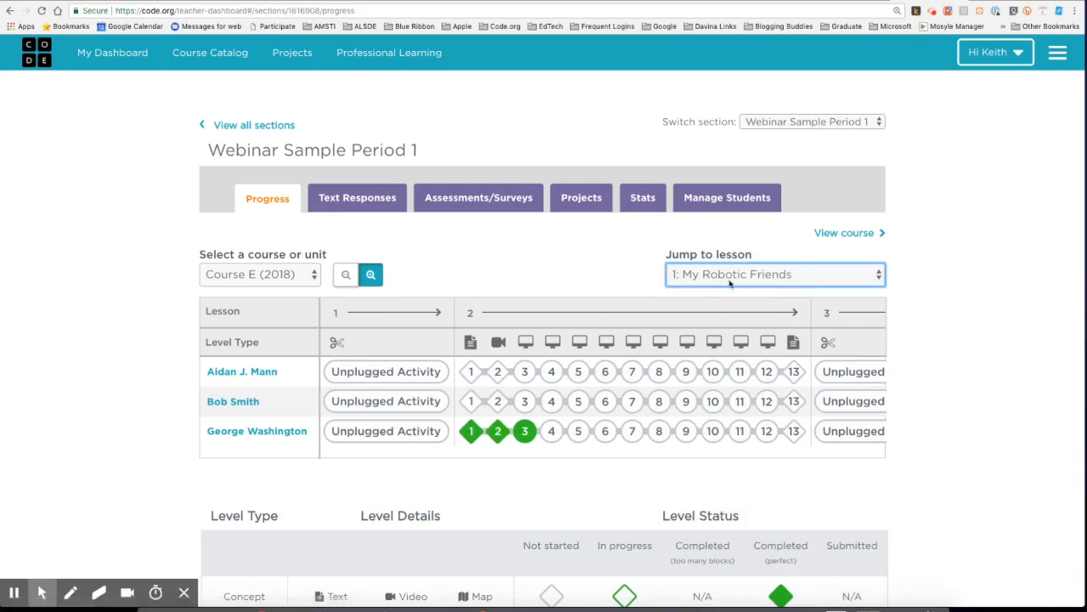
click(839, 233)
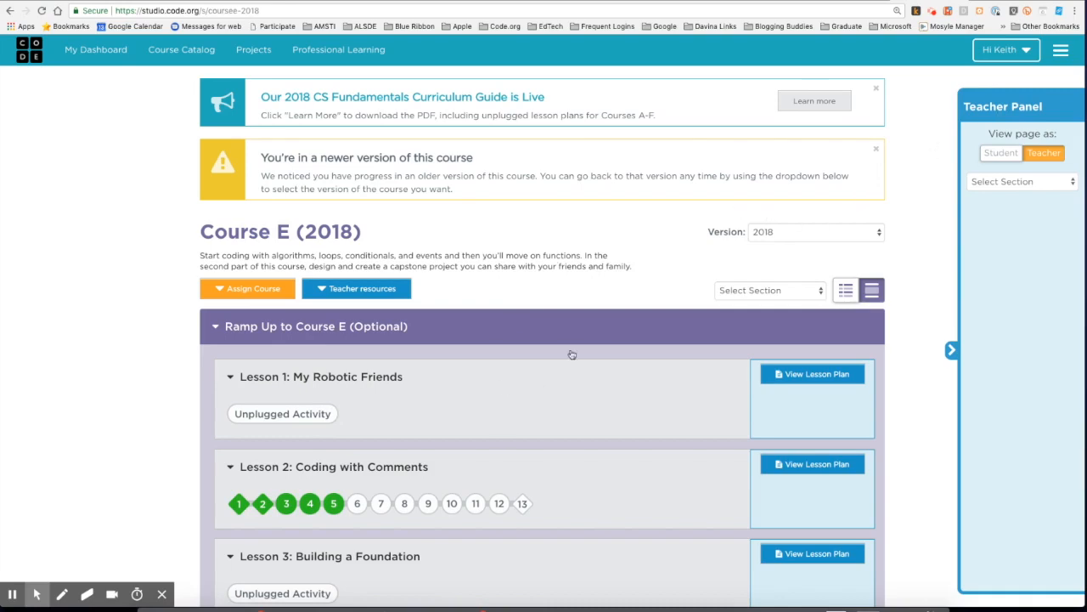
Glance at the student's puzzle window, then return to the teacher's window and My Dashboard
key(ctrl+Up)
click(347, 424)
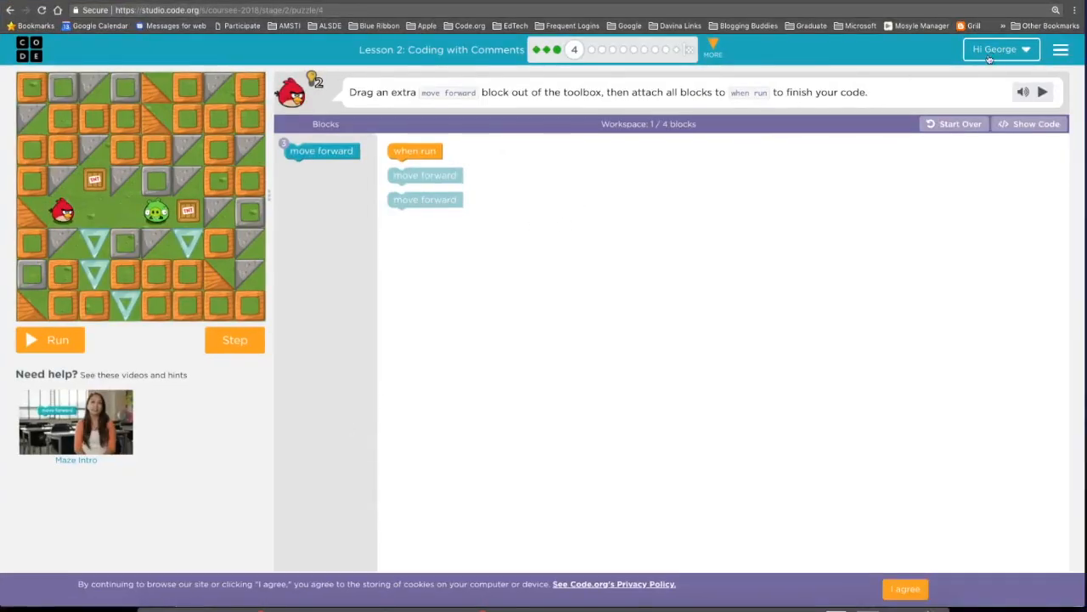
key(ctrl+Up)
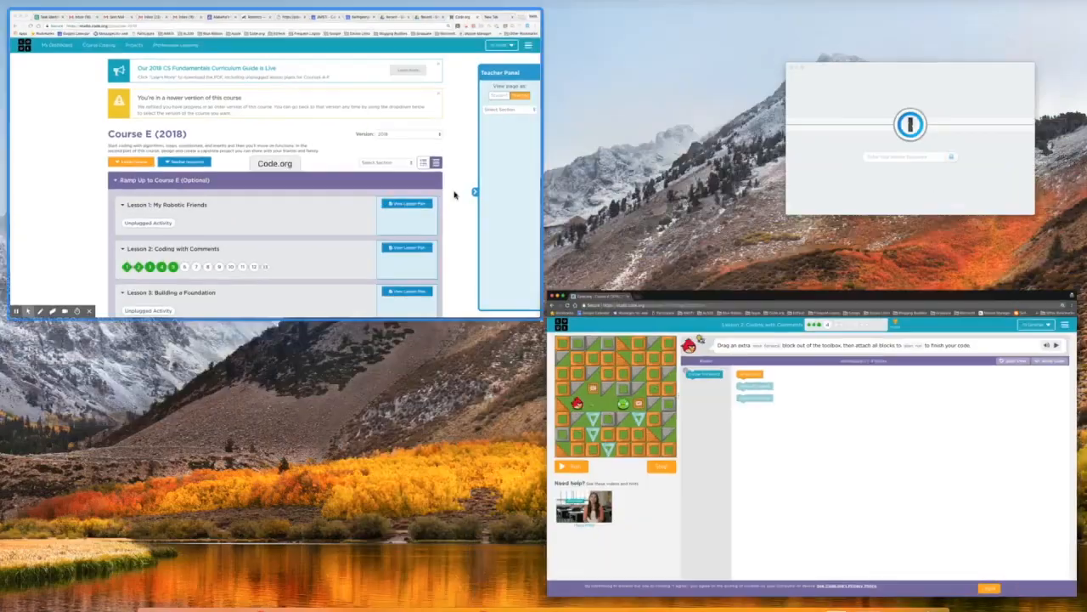
click(404, 192)
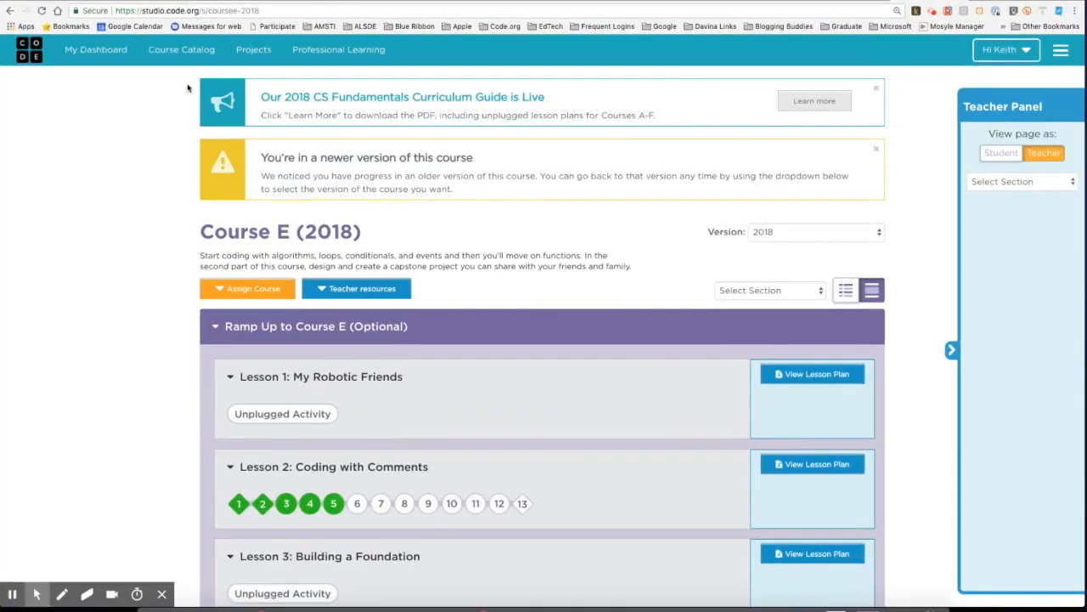
click(99, 50)
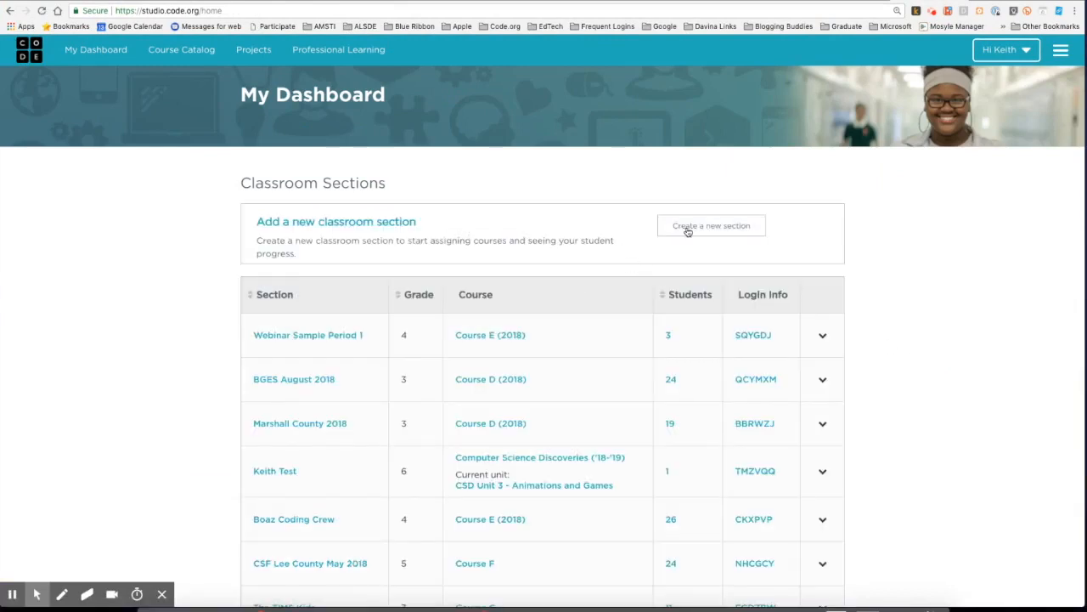
Open the Webinar Sample Period 1 login info page with printable student login cards
click(823, 335)
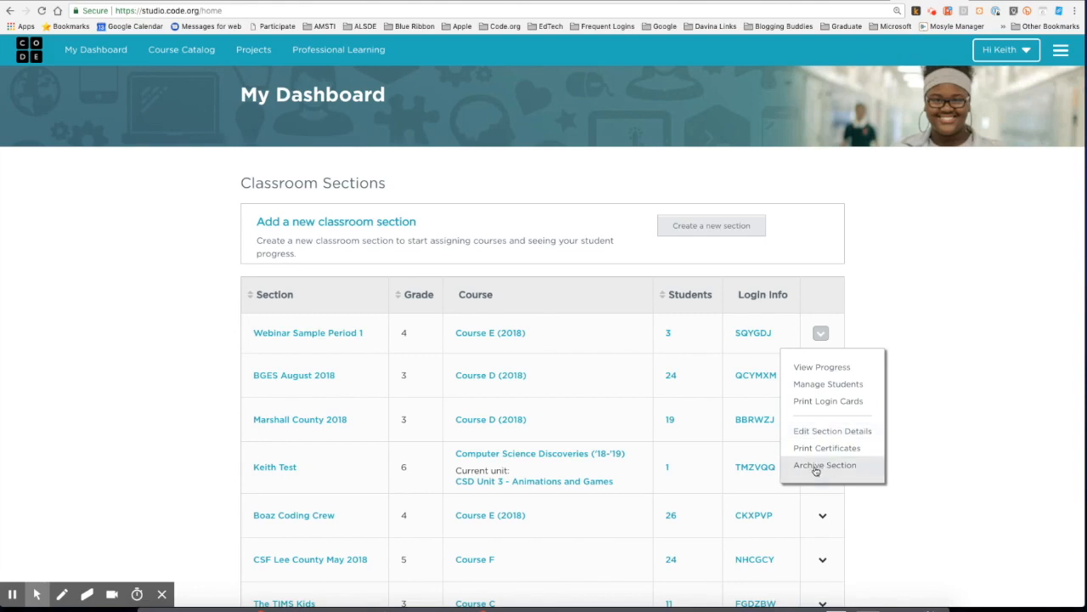
scroll(413, 361, down, 2)
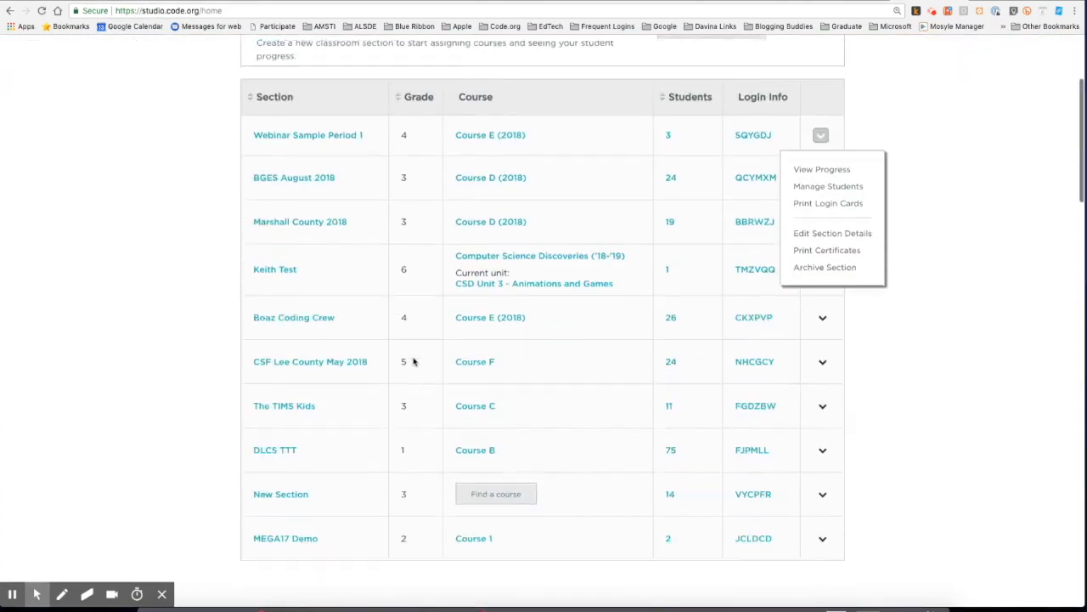
scroll(414, 361, up, 2)
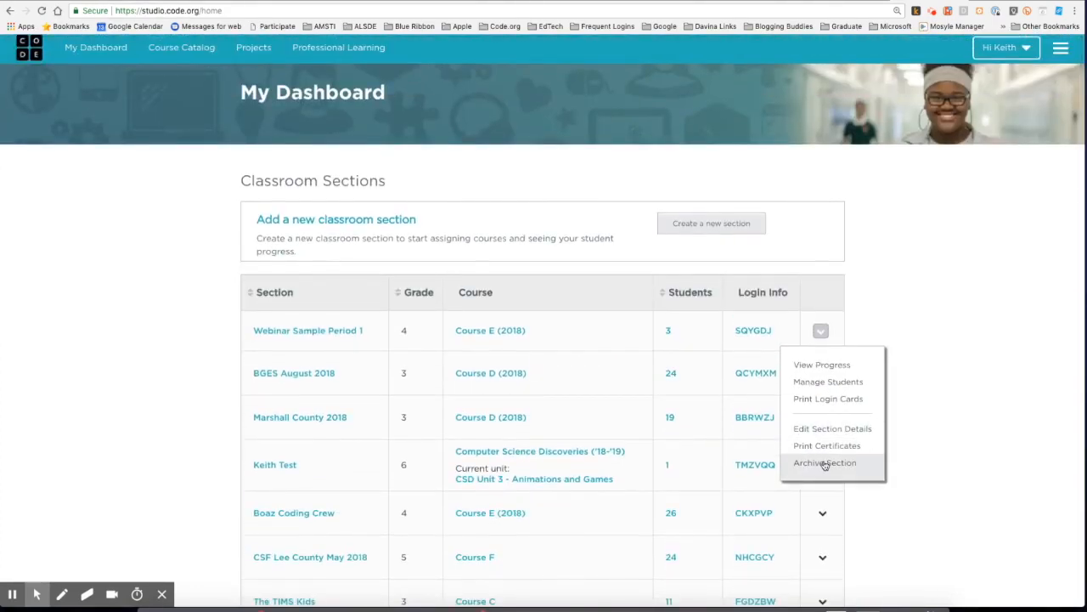
click(591, 336)
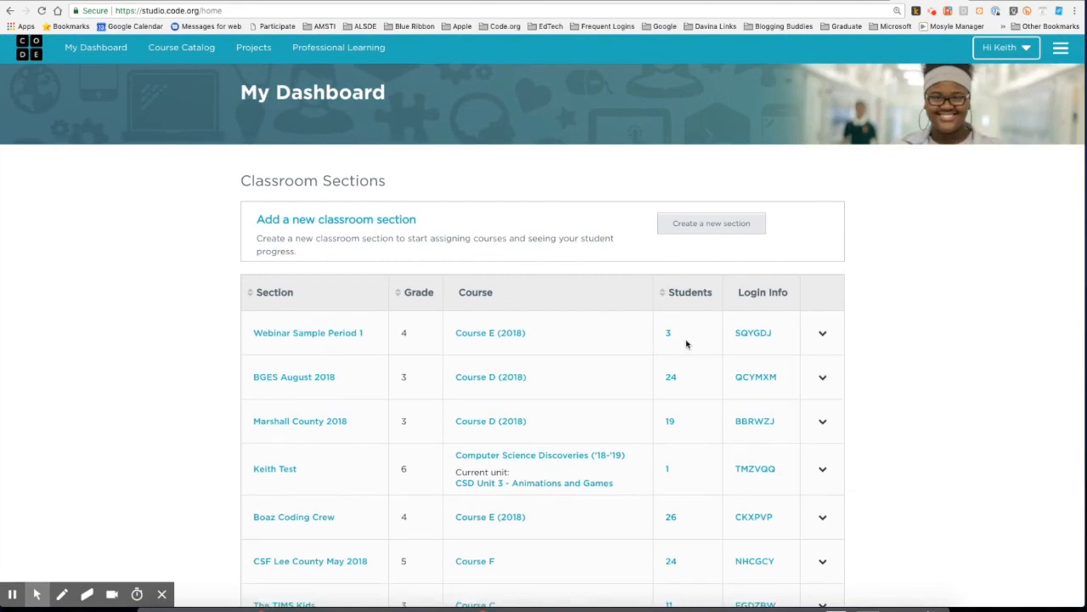
click(758, 334)
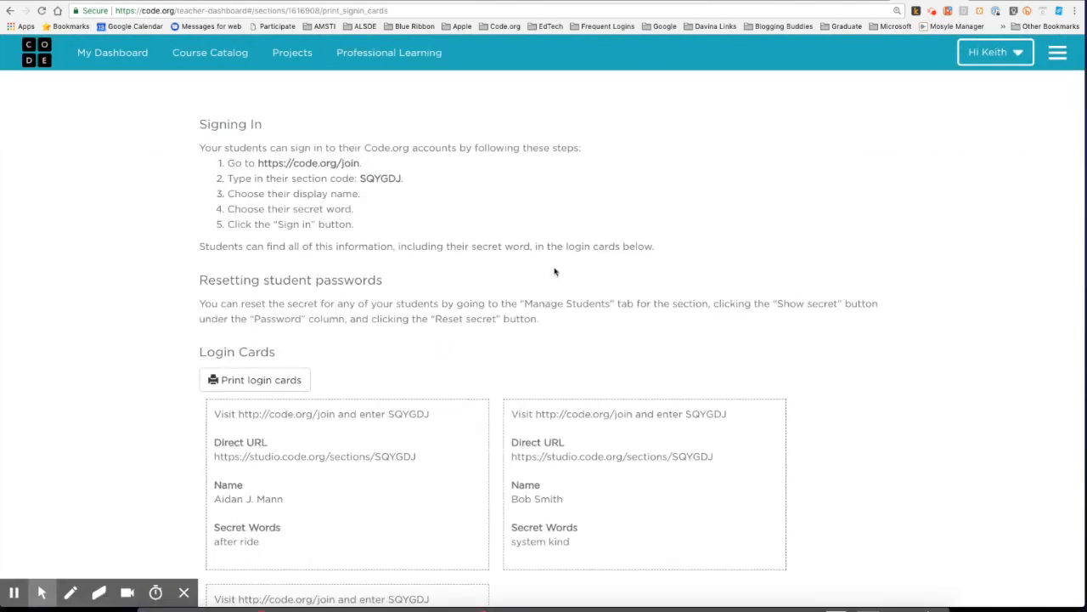
Return to My Dashboard from the login cards page
click(104, 56)
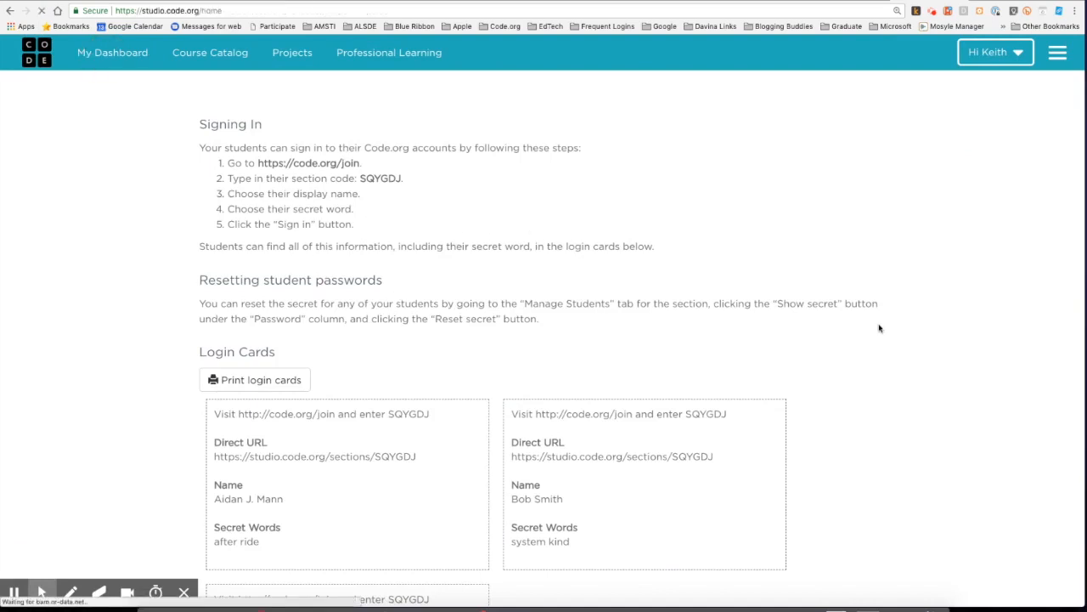